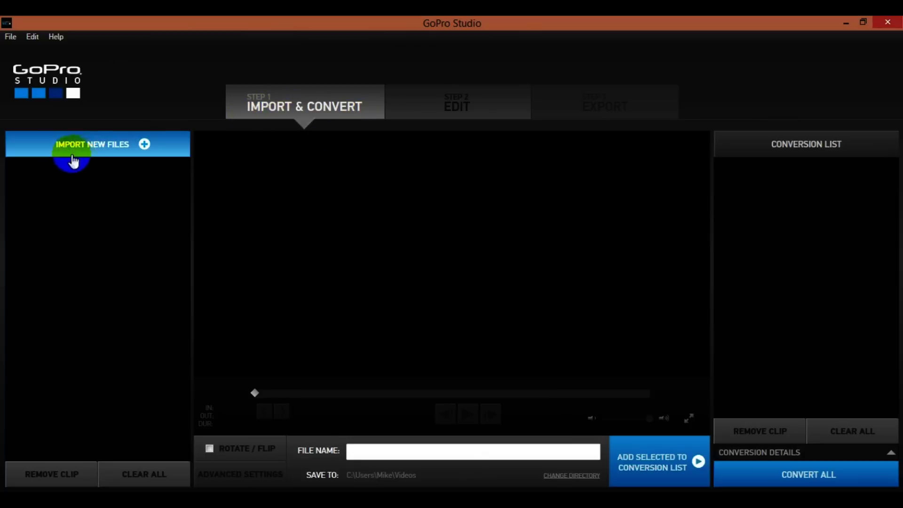
# Browse the import dialog to the Cottonwood Dirt Road clip, then cancel without importing.
pyautogui.click(85, 154)
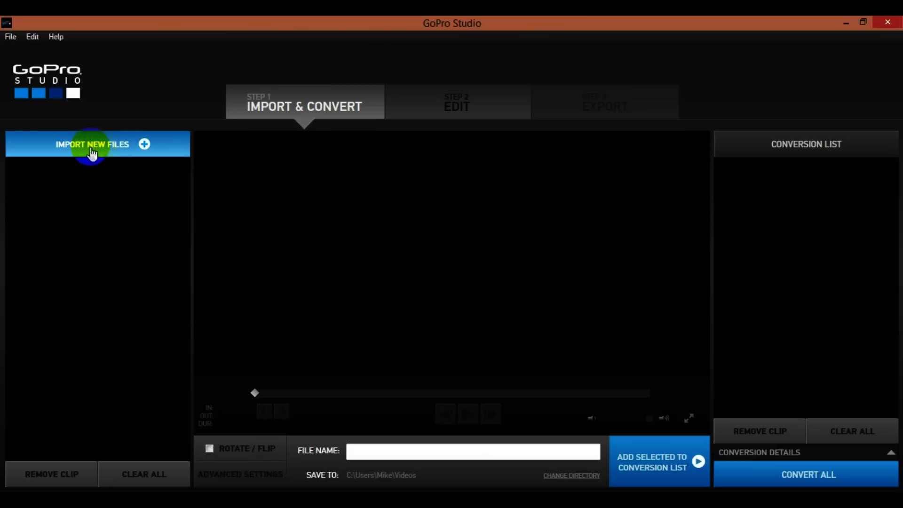
pyautogui.click(126, 149)
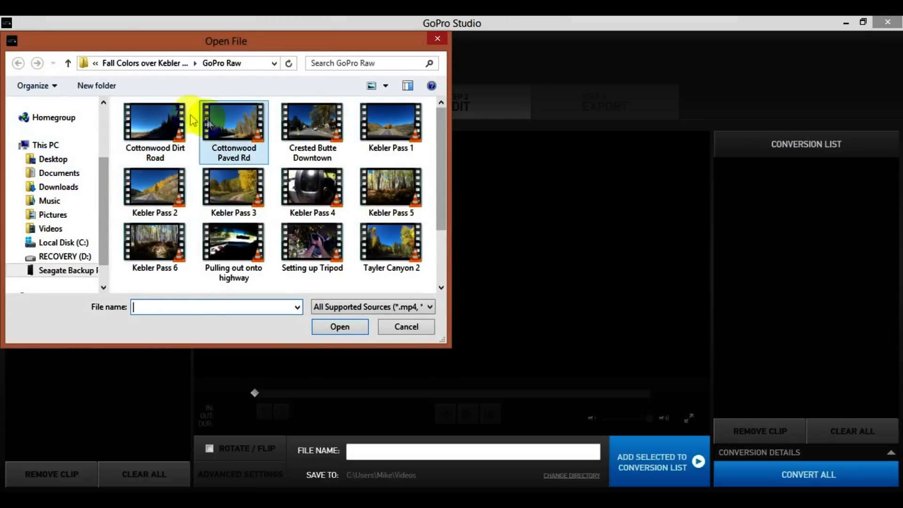
pyautogui.click(169, 116)
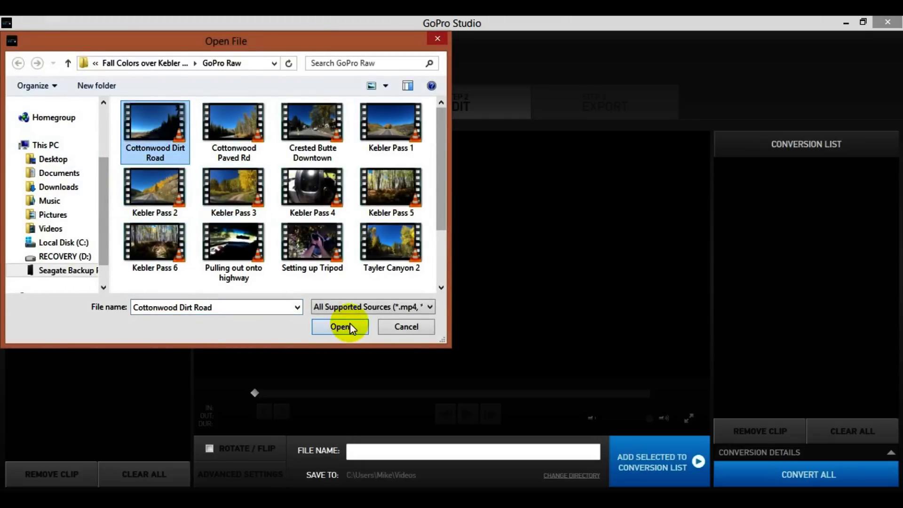
pyautogui.click(438, 41)
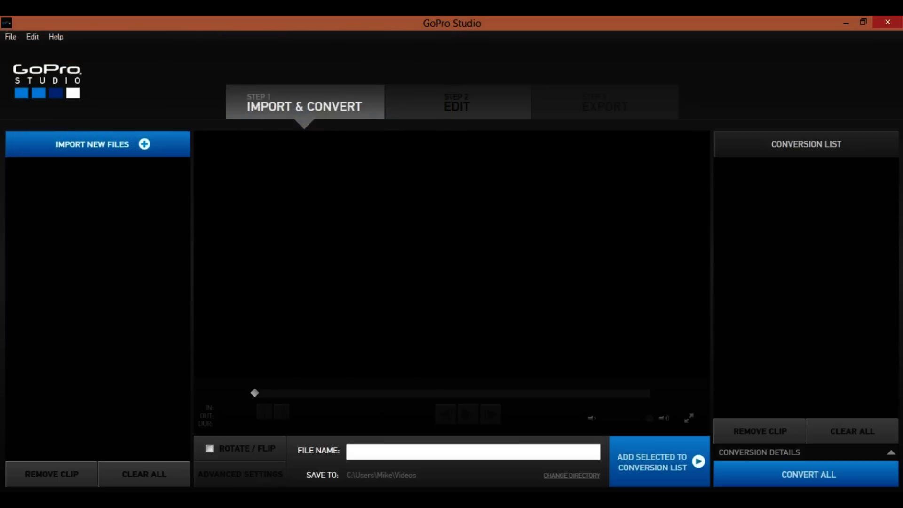
# Import GOPR0949 from the Copper Video folder into GoPro Studio's clip list.
pyautogui.hotkey('alt', 'Tab')
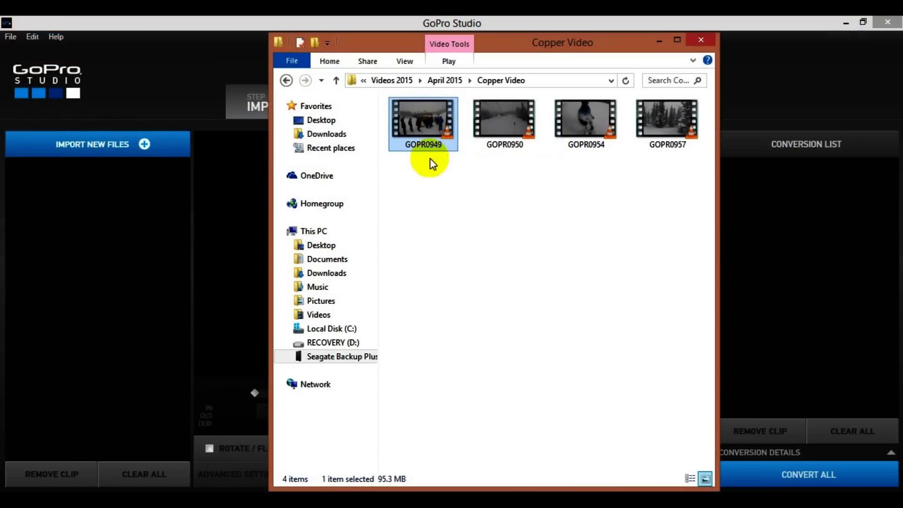
pyautogui.moveTo(431, 115); pyautogui.dragTo(101, 250)
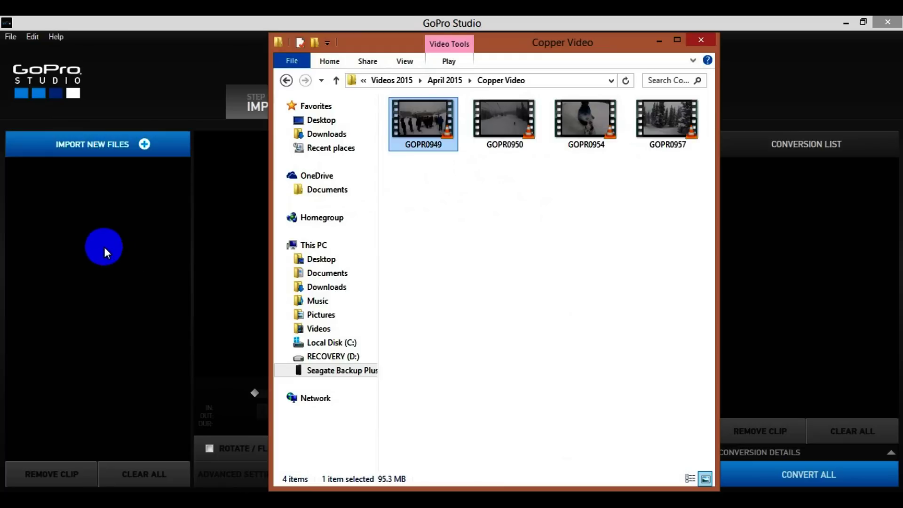
pyautogui.moveTo(104, 247); pyautogui.dragTo(103, 246)
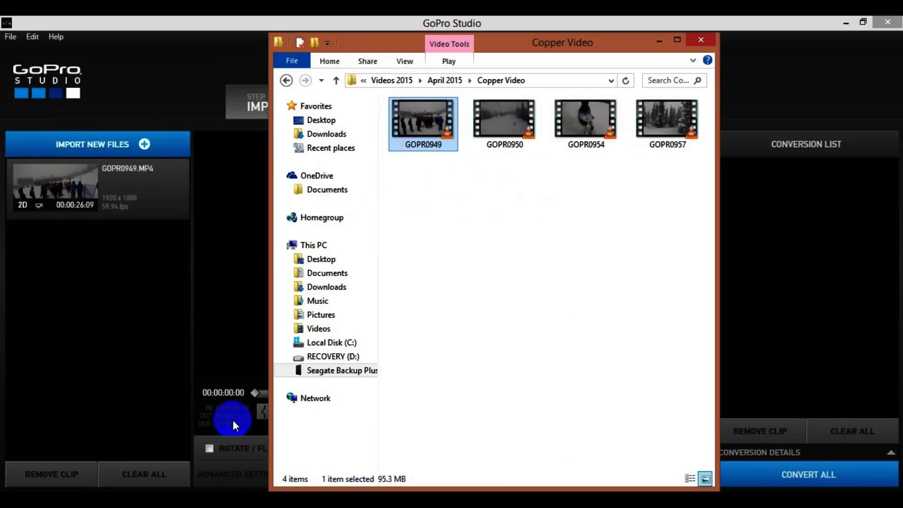
# Import GOPR0950, GOPR0954 and GOPR0957 together, then hide the folder window.
pyautogui.moveTo(529, 45); pyautogui.dragTo(658, 73)
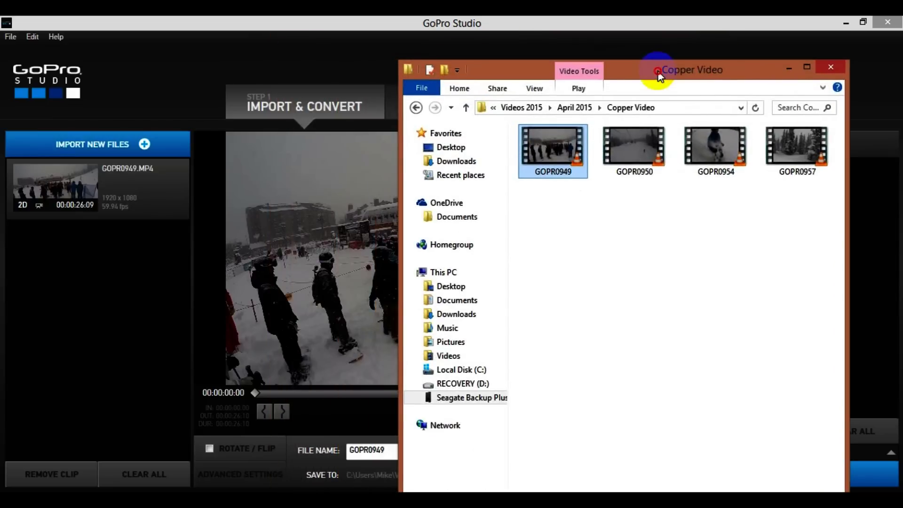
pyautogui.click(625, 147)
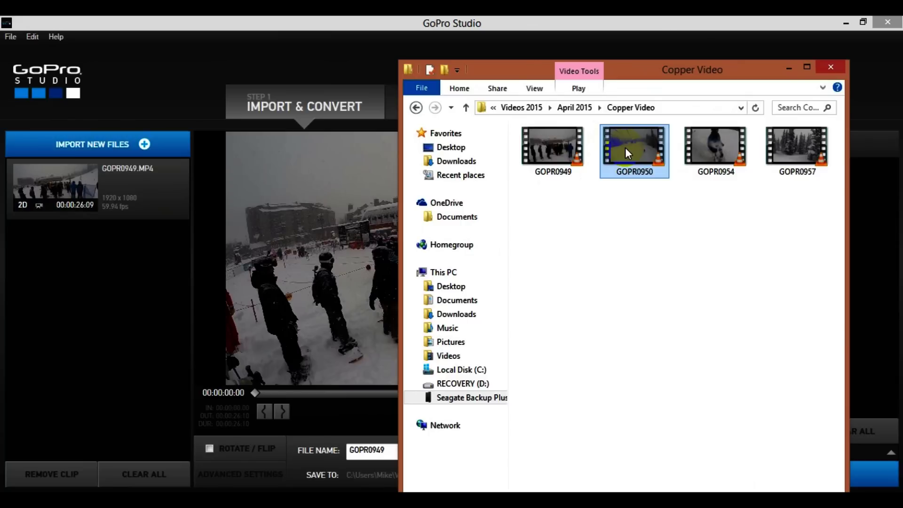
pyautogui.keyDown('shift'); pyautogui.click(810, 145); pyautogui.keyUp('shift')
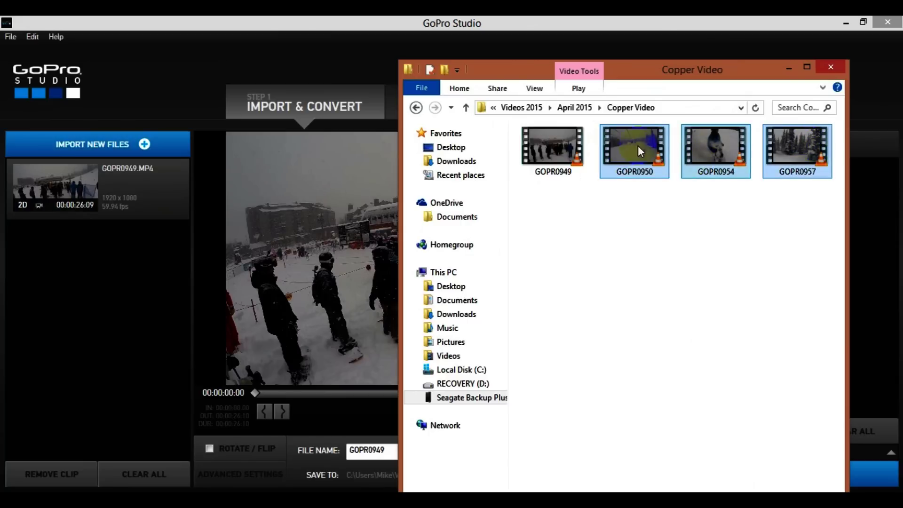
pyautogui.moveTo(627, 144)
pyautogui.mouseDown()
pyautogui.moveTo(622, 174)
pyautogui.moveTo(315, 282)
pyautogui.moveTo(101, 307)
pyautogui.mouseUp()
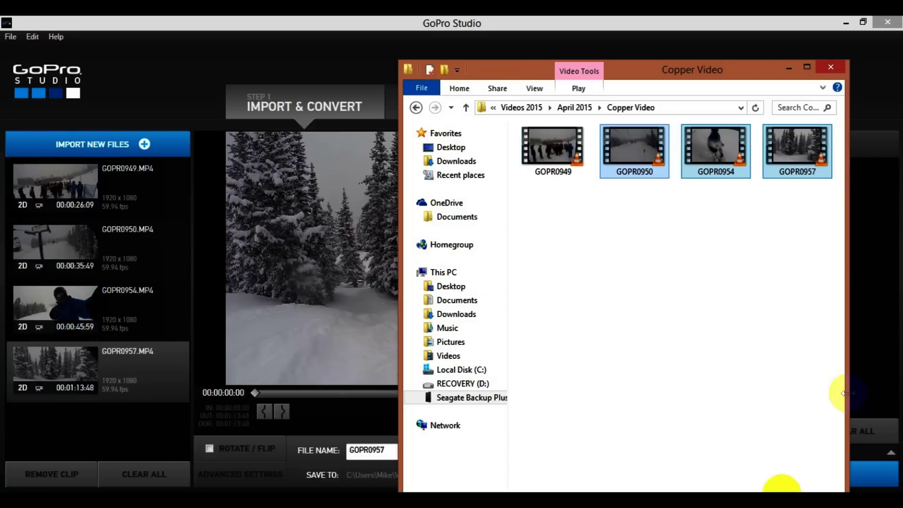
pyautogui.click(791, 67)
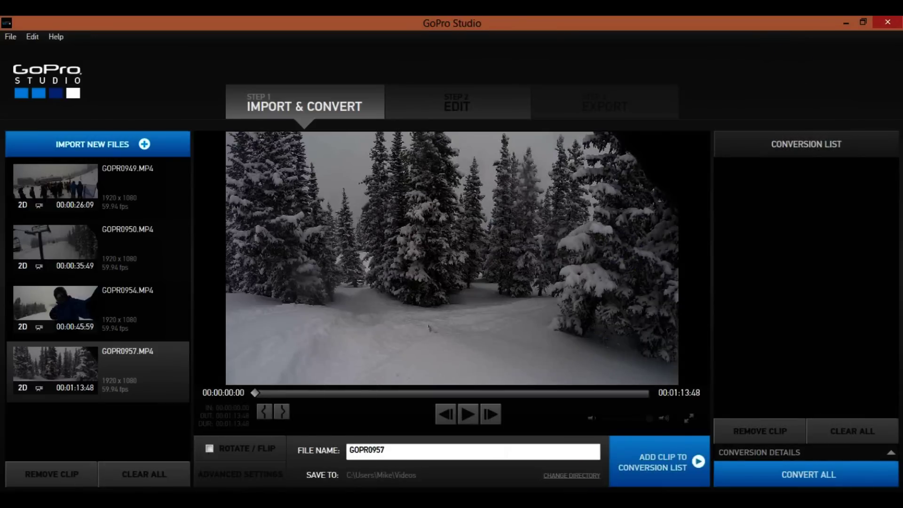
# Preview GOPR0949.MP4, the 00:00:26:09 lift-line clip, in GoPro Studio.
pyautogui.click(391, 449)
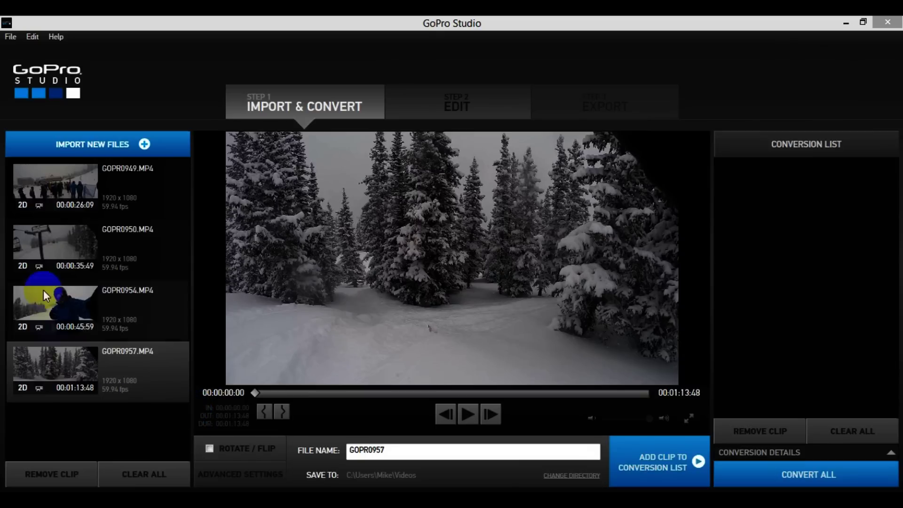
pyautogui.click(108, 187)
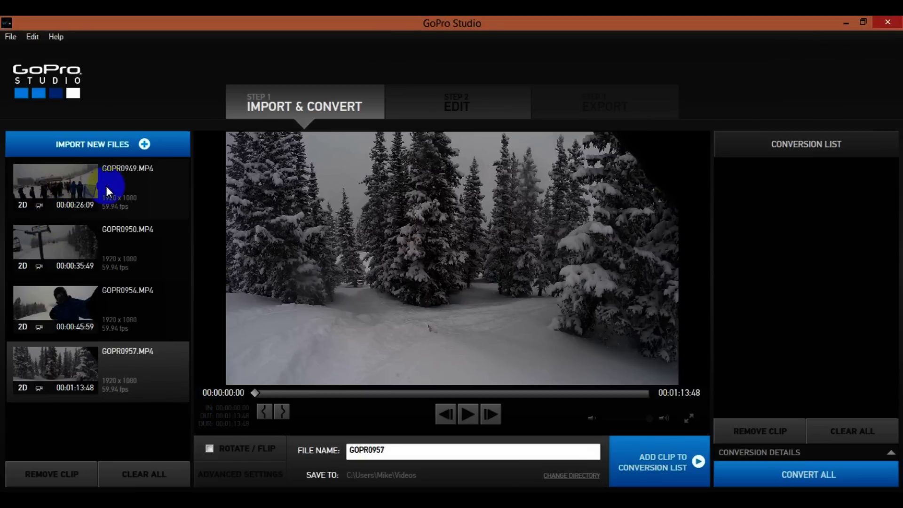
pyautogui.click(105, 186)
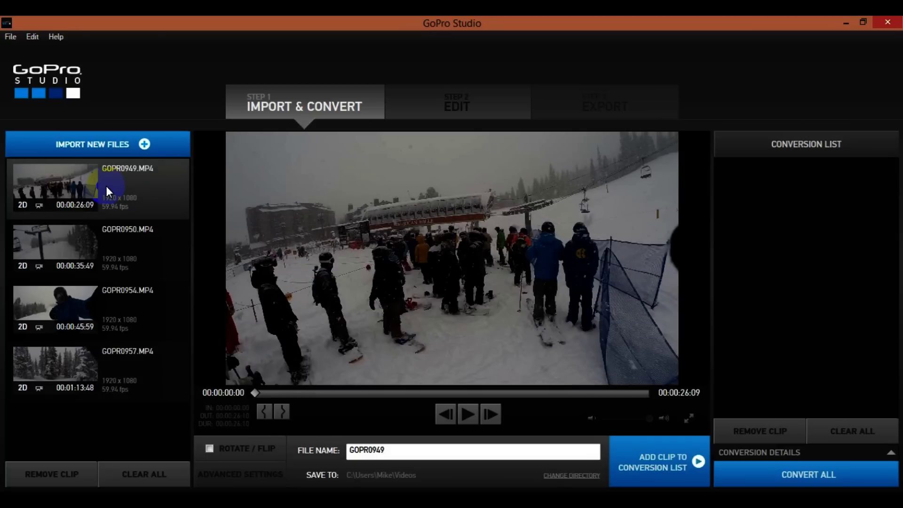
# Trim GOPR0949 with an in point of 00:00:03:15 and an out point of 00:00:05:27.
pyautogui.click(466, 424)
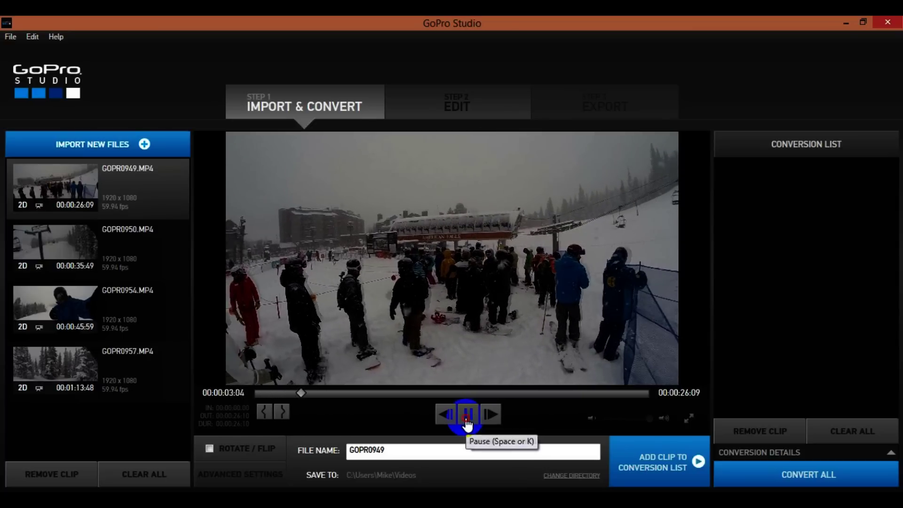
pyautogui.click(467, 425)
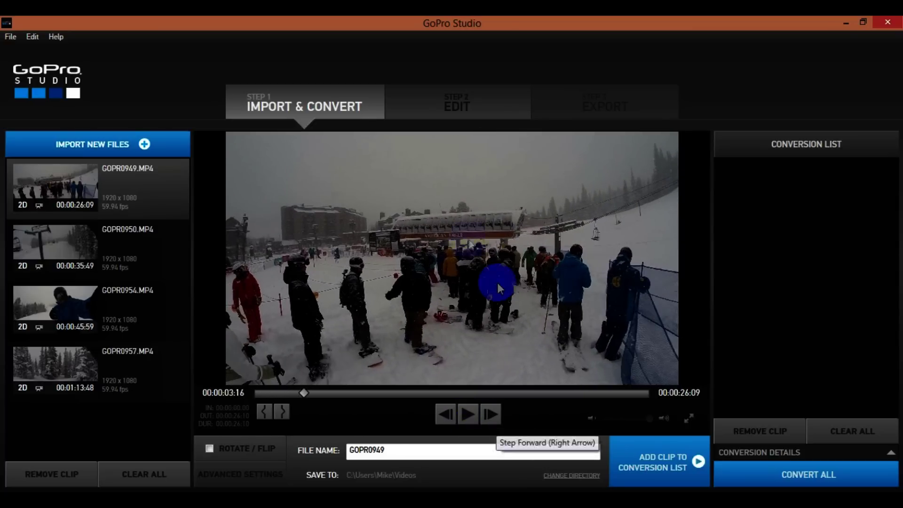
pyautogui.click(400, 301)
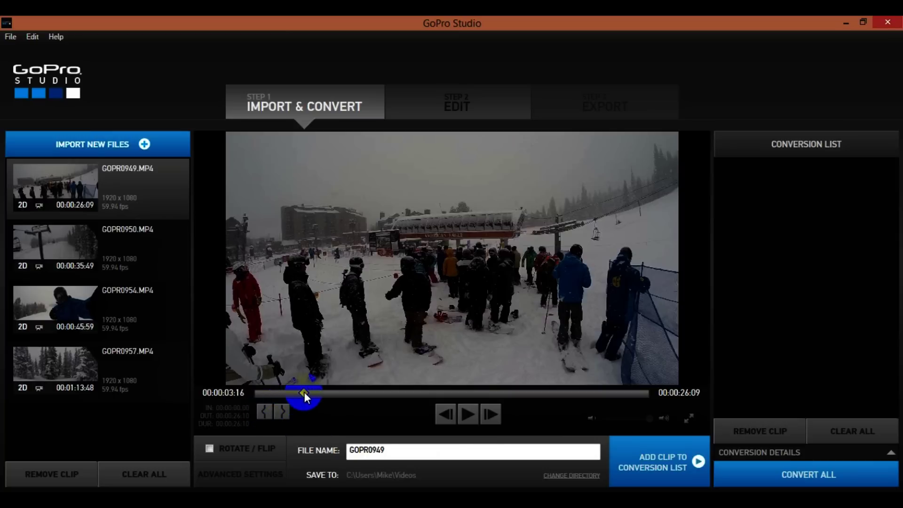
pyautogui.click(264, 413)
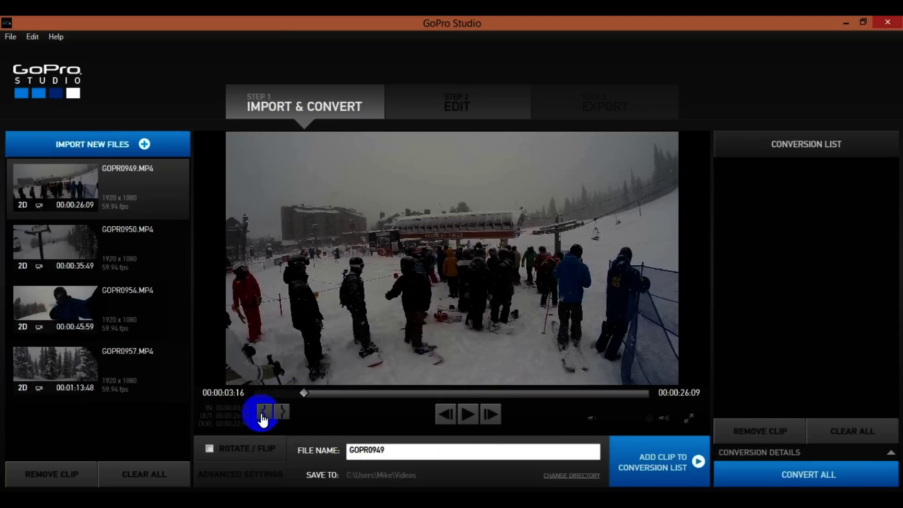
pyautogui.click(465, 419)
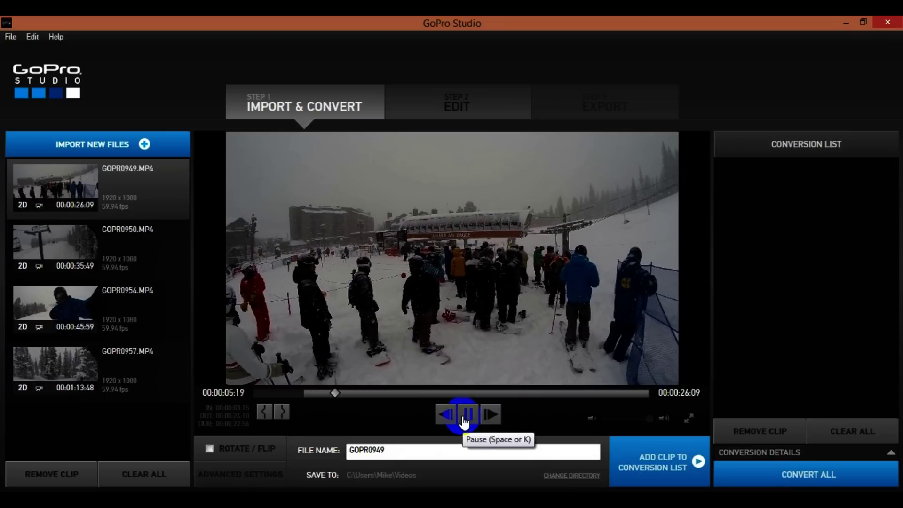
pyautogui.click(463, 420)
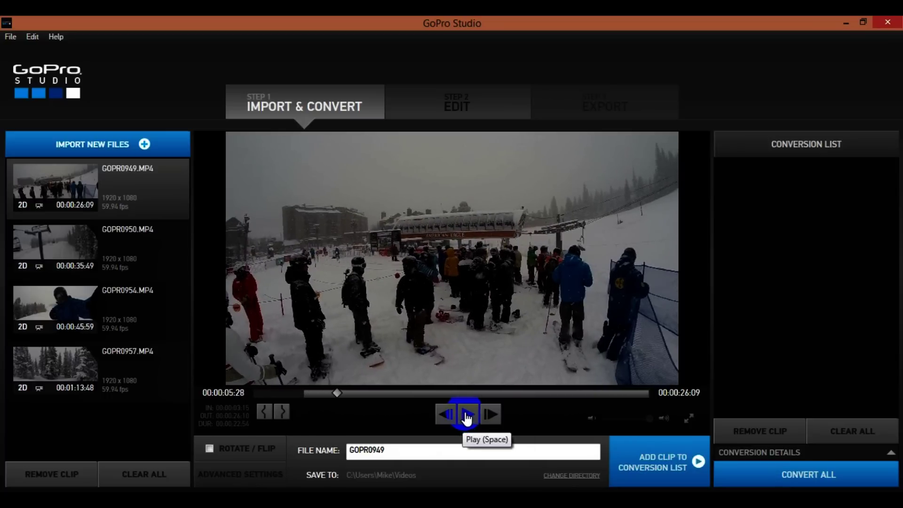
pyautogui.click(284, 413)
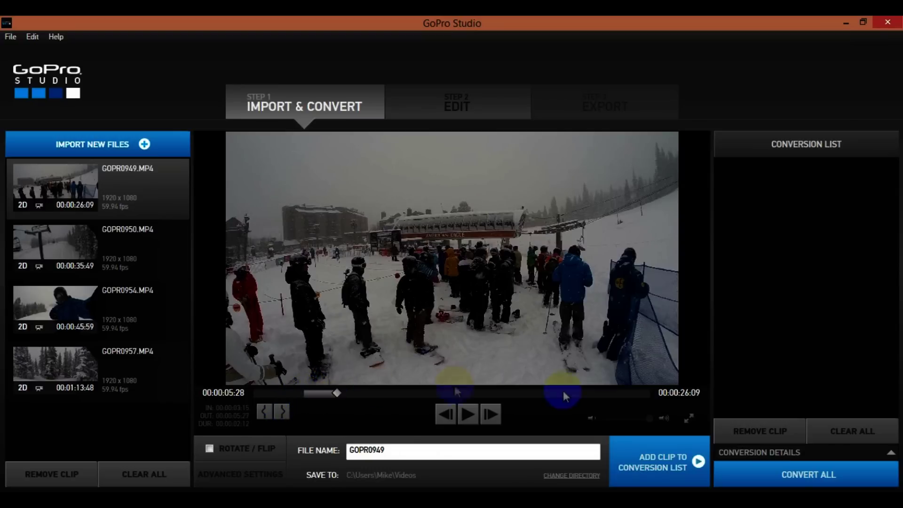
# Queue the 00:00:02:12 GOPR0949 trim in the conversion list as GOPR0949.avi.
pyautogui.click(663, 466)
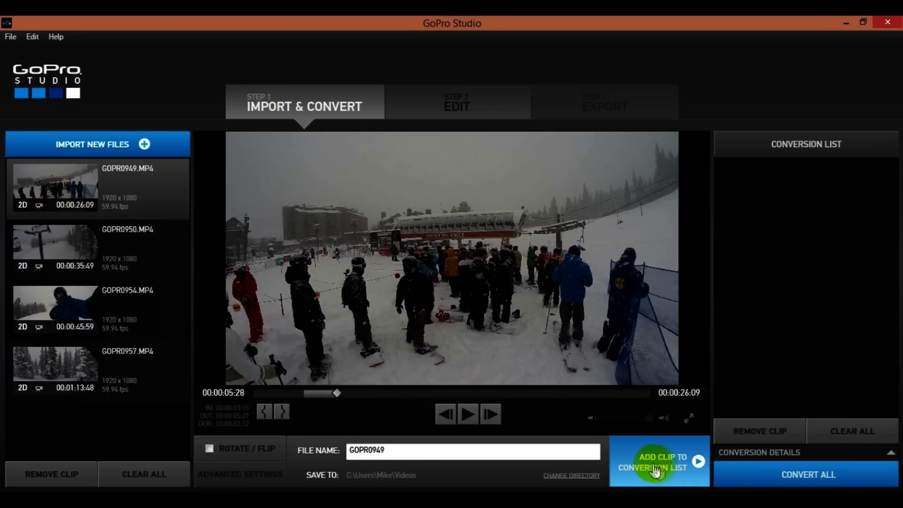
pyautogui.click(652, 467)
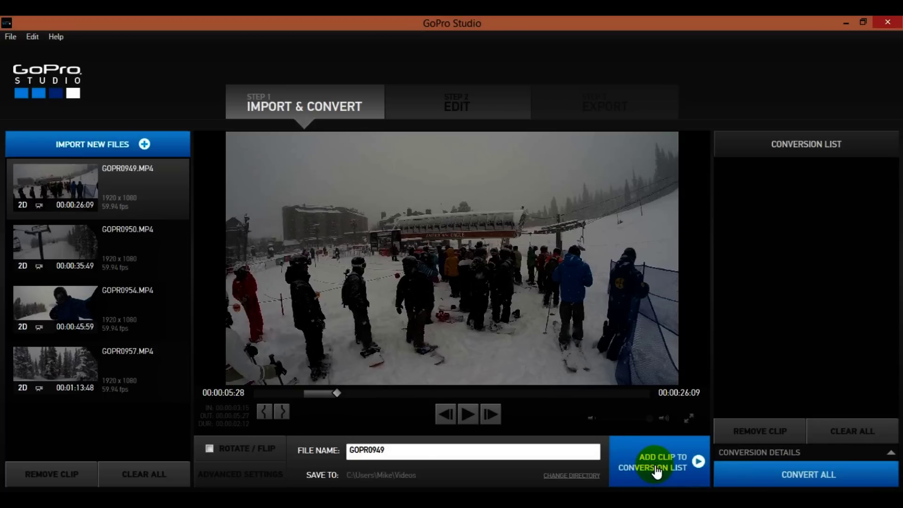
pyautogui.click(657, 471)
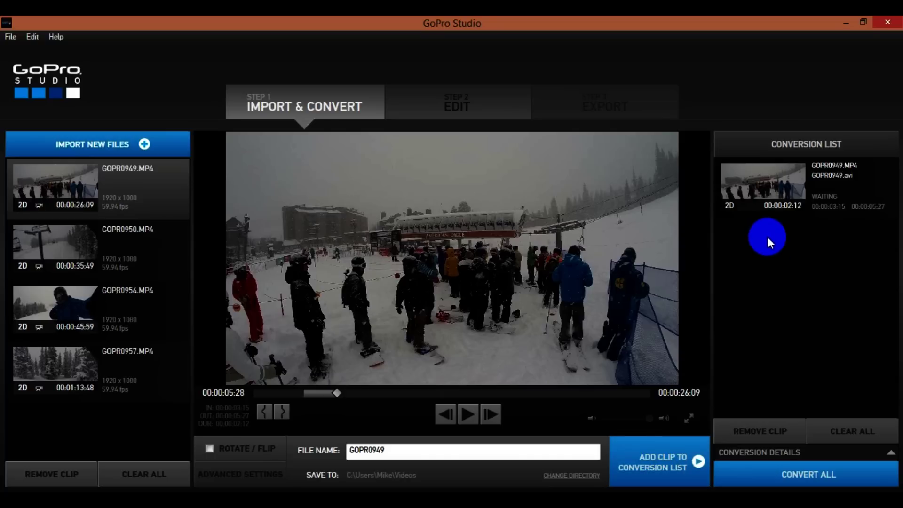
# Load GOPR0950 and set its in point at 00:00:04:58.
pyautogui.moveTo(798, 214)
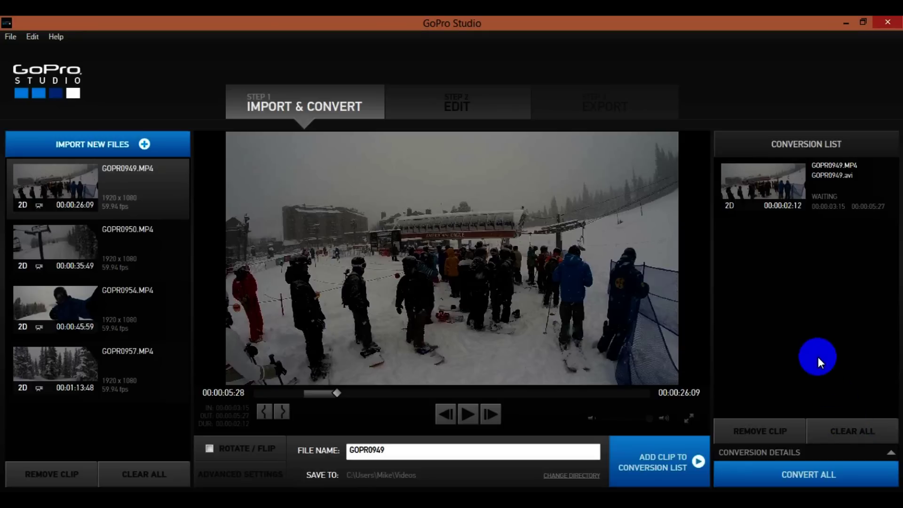
pyautogui.click(107, 253)
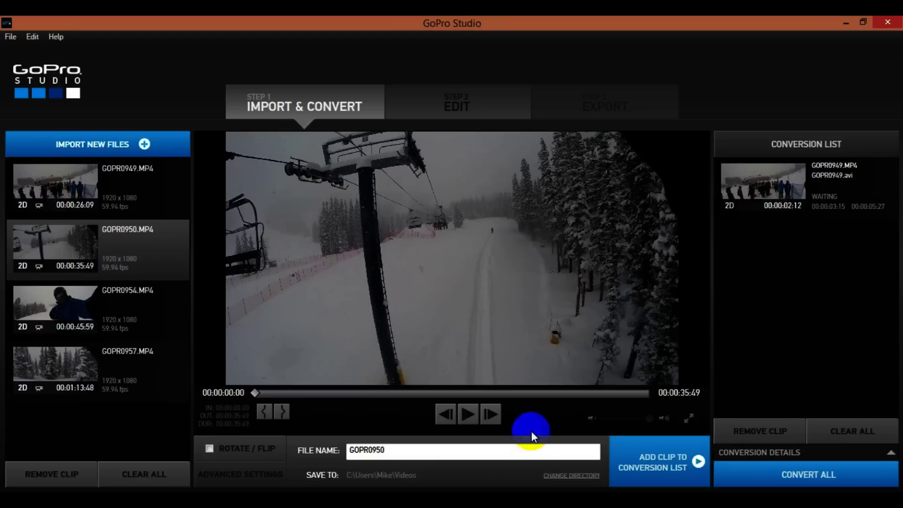
pyautogui.click(468, 414)
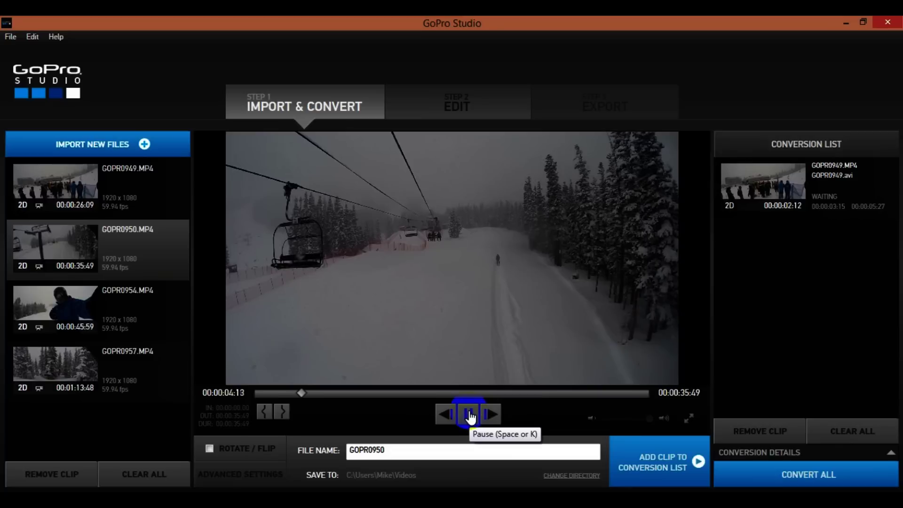
pyautogui.click(468, 415)
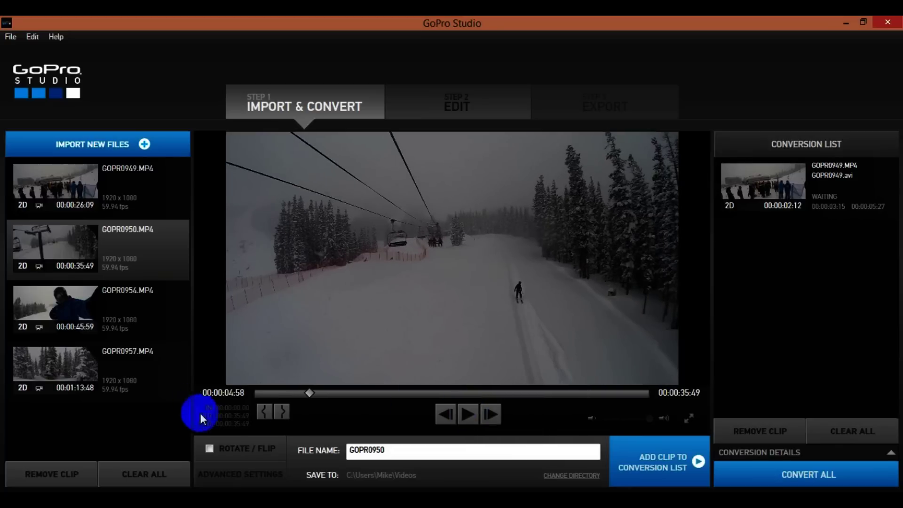
pyautogui.click(265, 412)
pyautogui.click(467, 415)
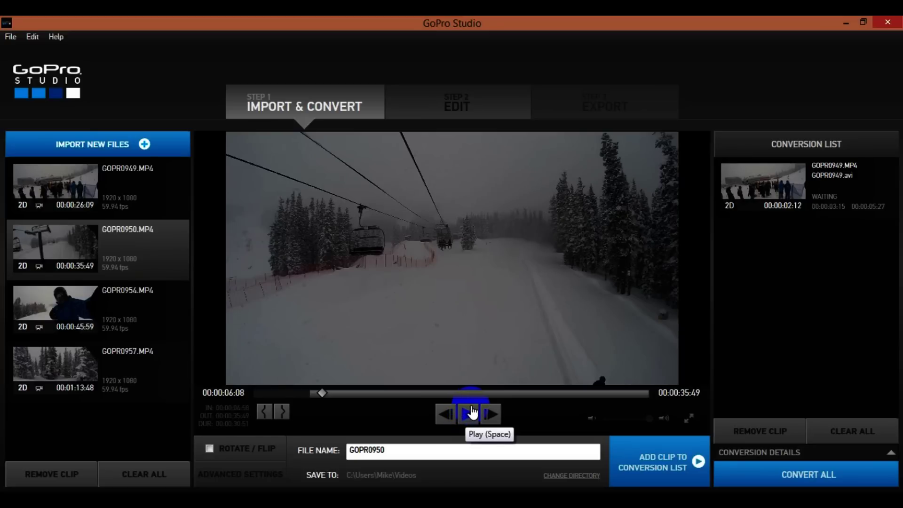
# Set GOPR0950's out point at 00:00:08:51 and queue the section for conversion.
pyautogui.click(332, 395)
pyautogui.moveTo(319, 394); pyautogui.dragTo(307, 394)
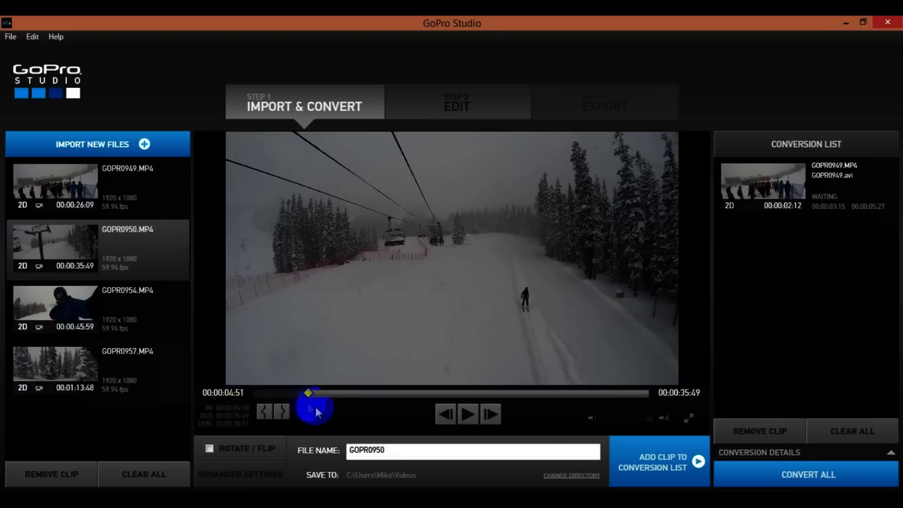
pyautogui.click(468, 415)
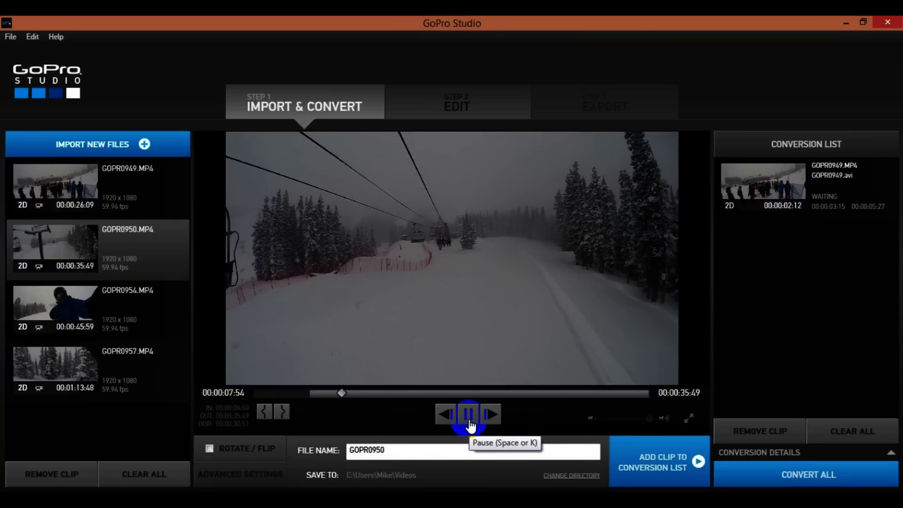
pyautogui.click(469, 415)
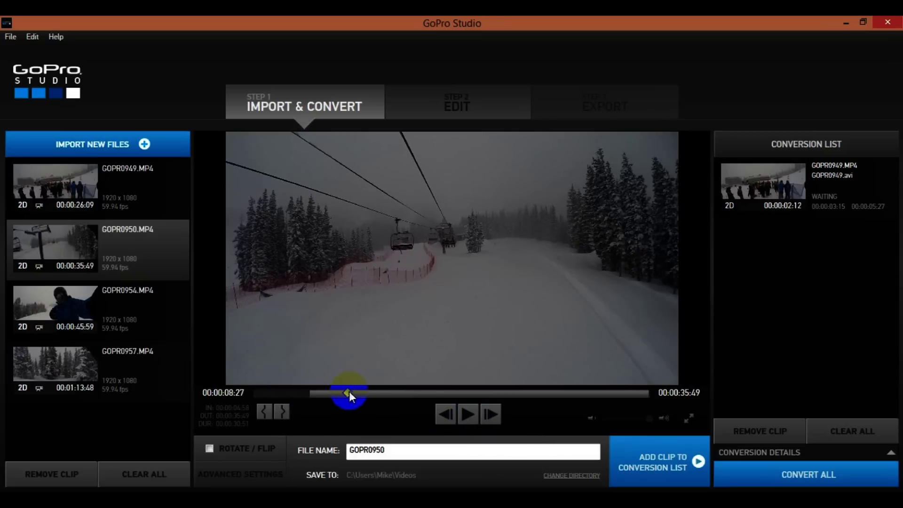
pyautogui.moveTo(347, 392); pyautogui.dragTo(351, 394)
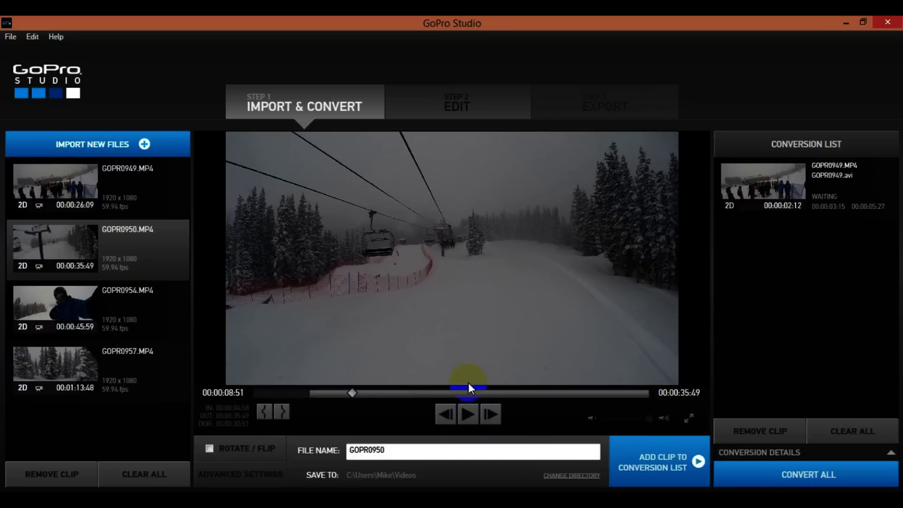
pyautogui.click(280, 413)
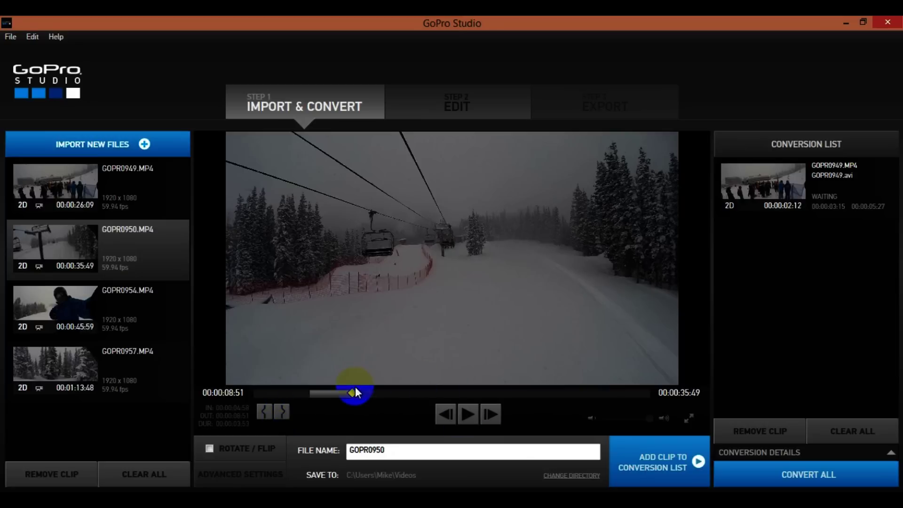
pyautogui.click(683, 471)
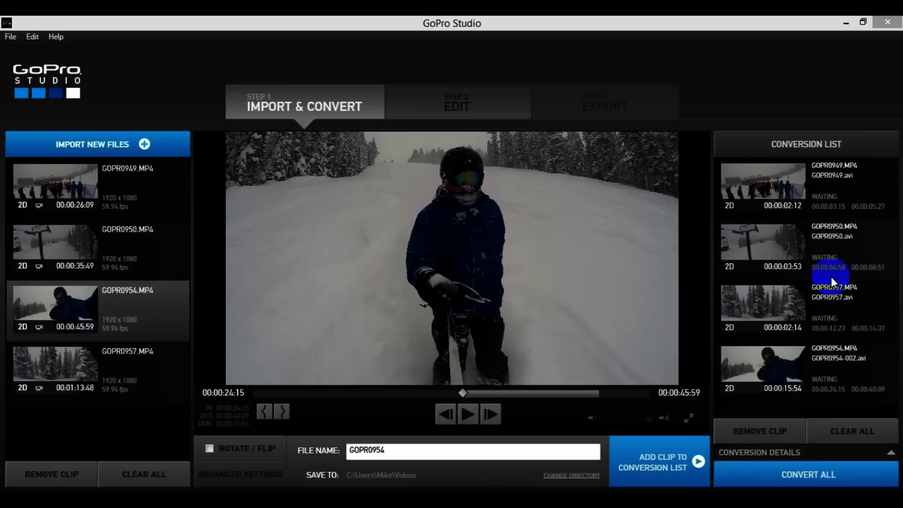
# Check the four conversion-list entries and reload the GOPR0950 section starting 00:00:04:58.
pyautogui.moveTo(842, 305)
pyautogui.moveTo(849, 217)
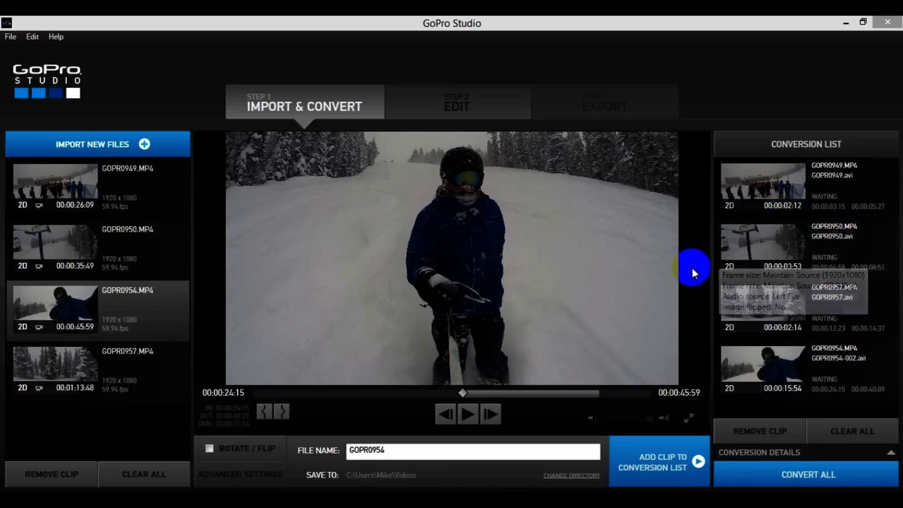
pyautogui.moveTo(796, 272)
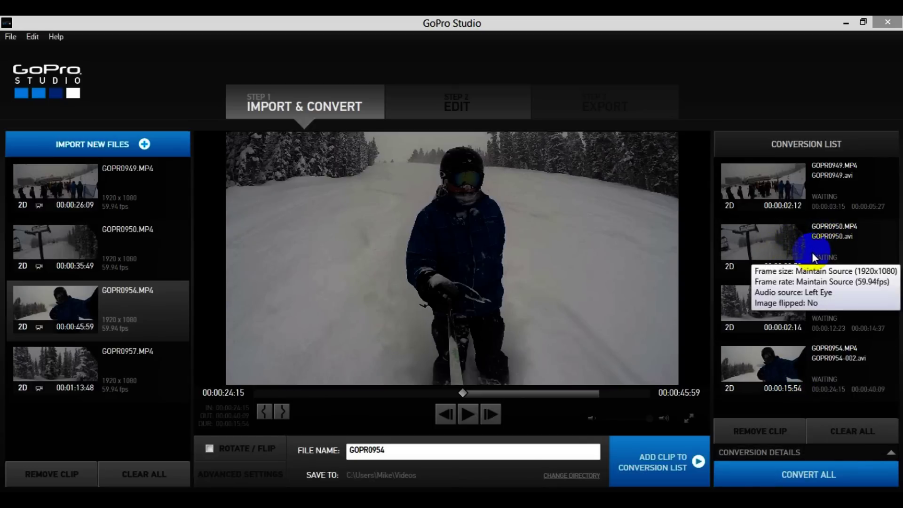
pyautogui.moveTo(837, 245)
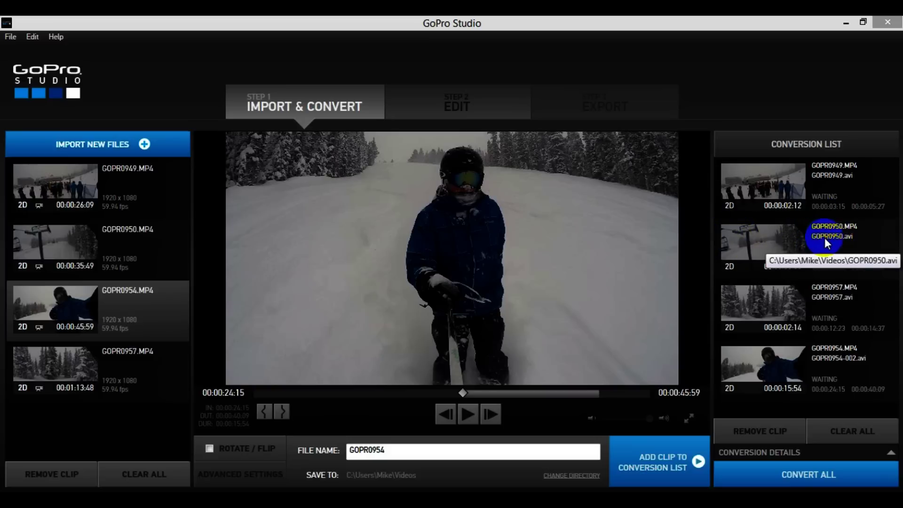
pyautogui.click(825, 238)
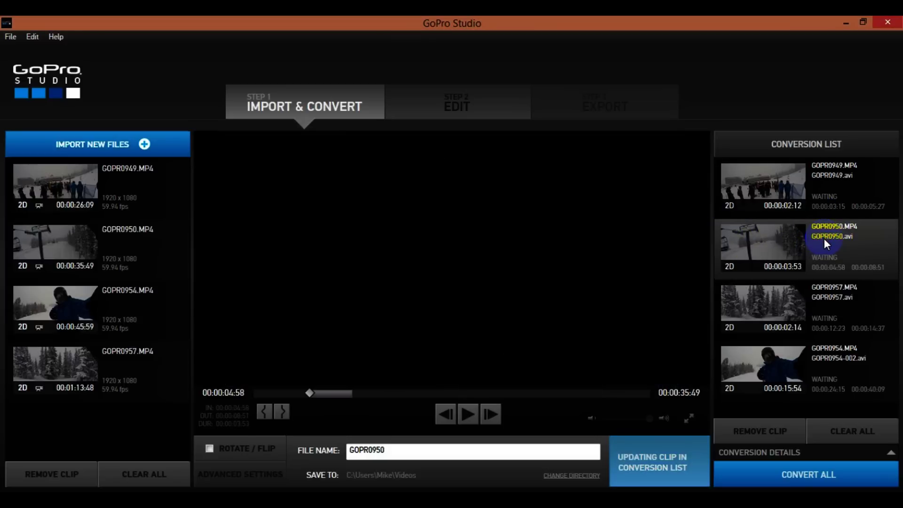
# Remove the short GOPR0950 entry from the queue and reopen the original GOPR0950 clip.
pyautogui.click(766, 436)
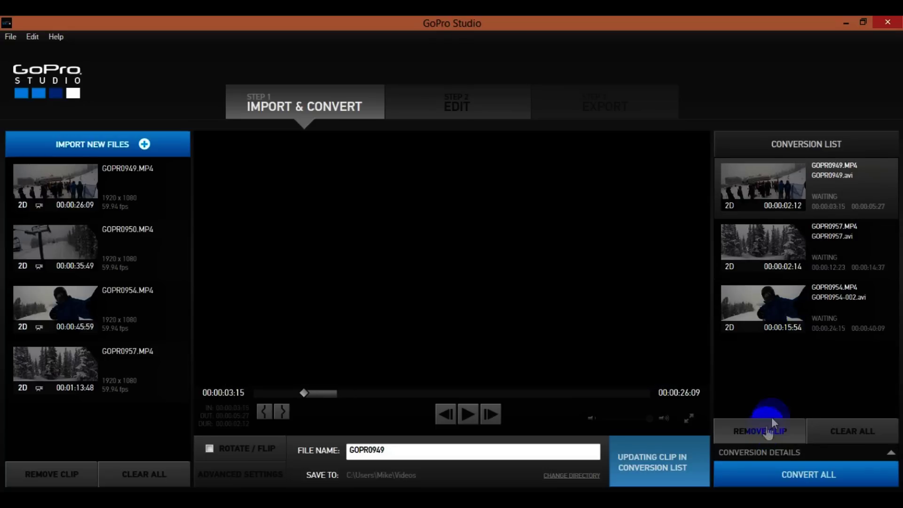
pyautogui.click(809, 187)
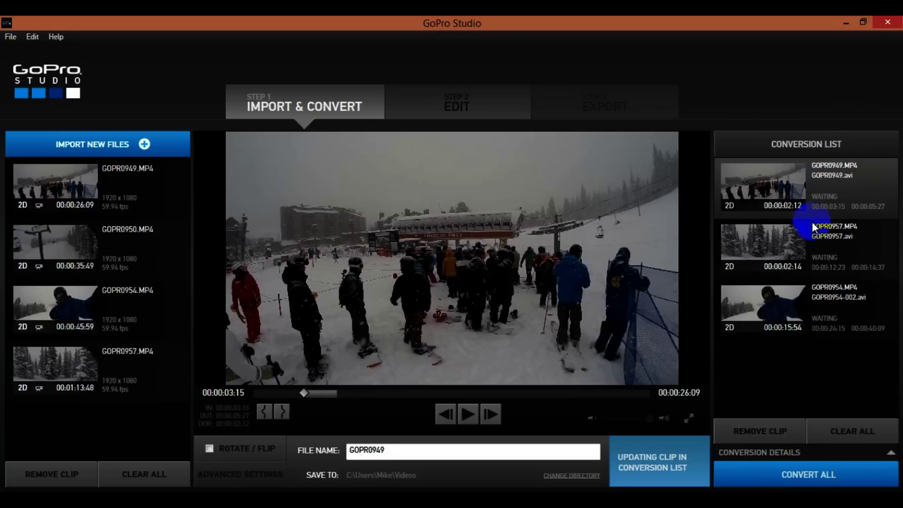
pyautogui.click(69, 250)
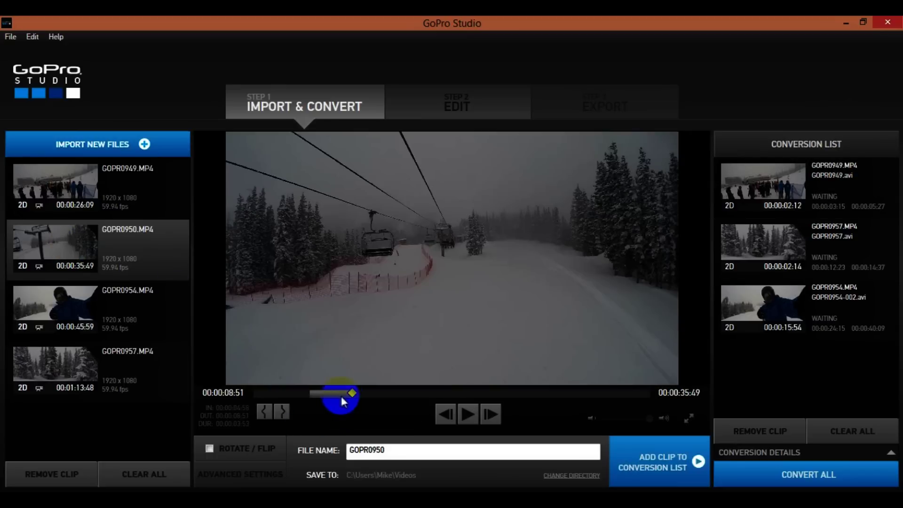
# Extend GOPR0950's out point to 00:00:09:35 and re-queue the 00:00:04:36 section.
pyautogui.moveTo(352, 392); pyautogui.dragTo(355, 393)
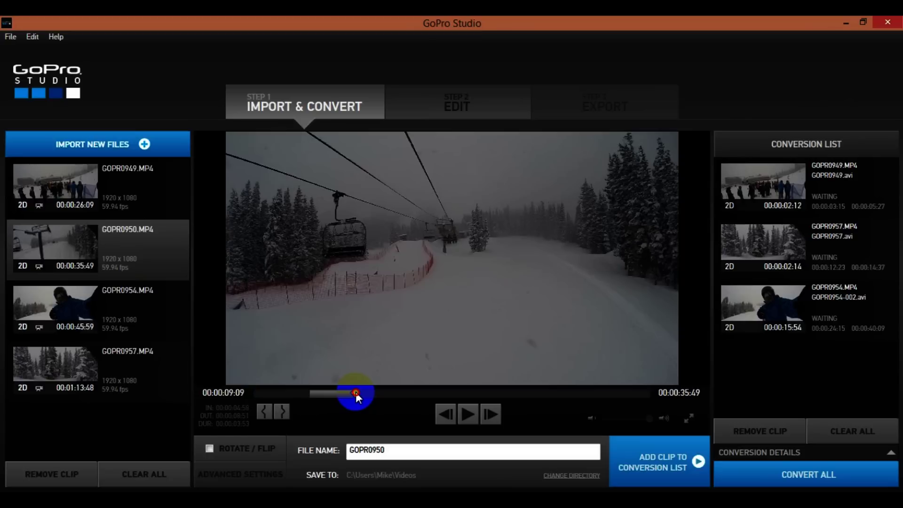
pyautogui.moveTo(356, 394); pyautogui.dragTo(360, 393)
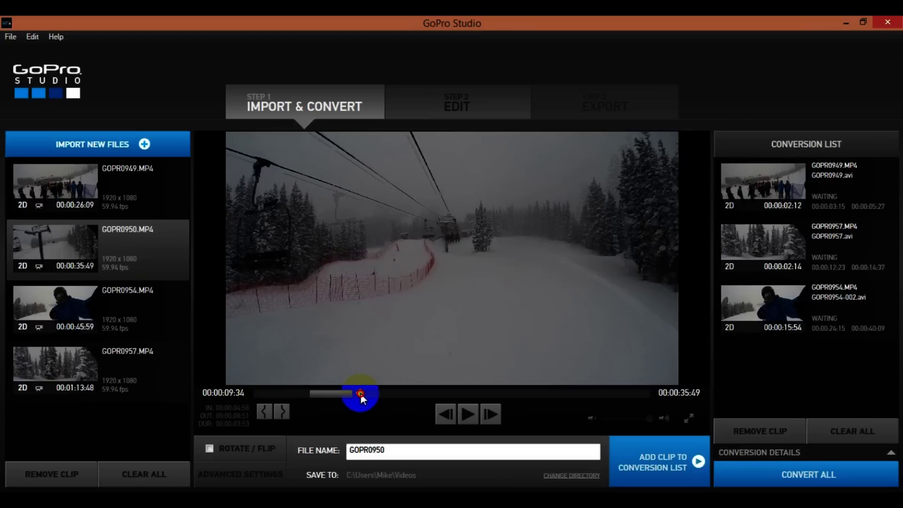
pyautogui.click(282, 413)
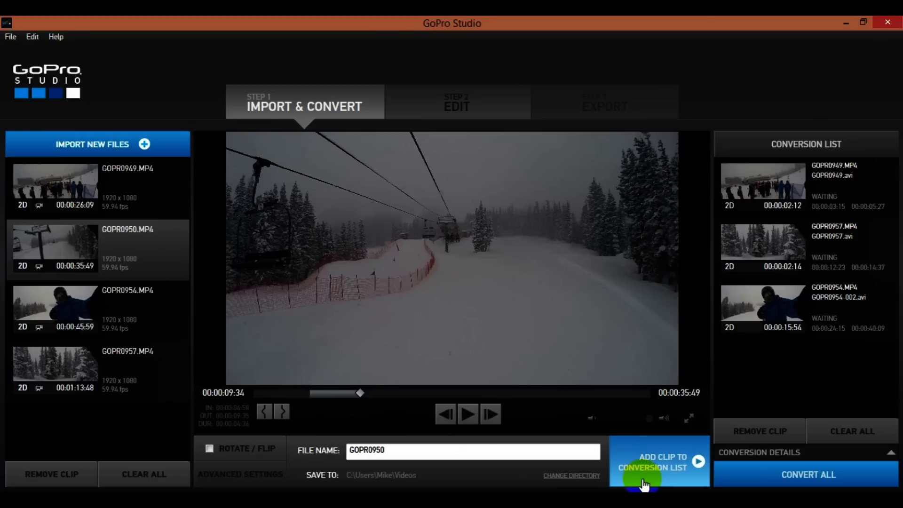
pyautogui.click(662, 459)
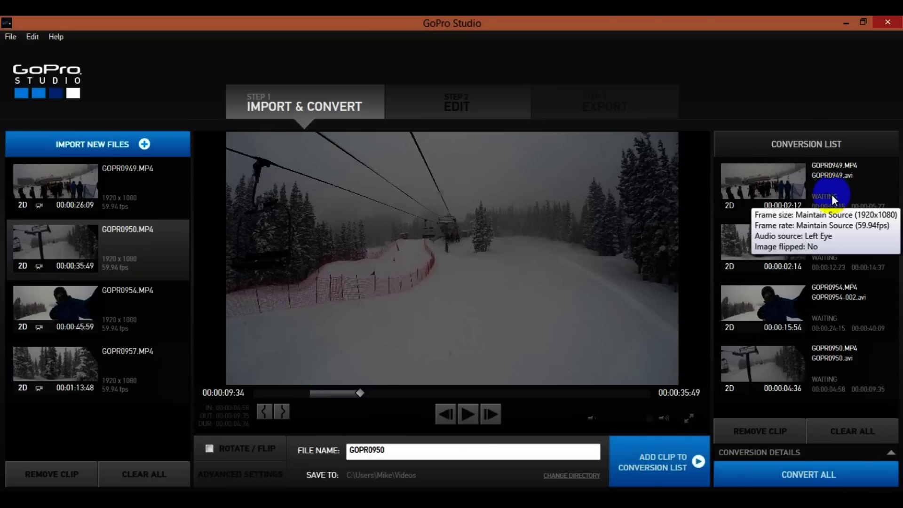
pyautogui.moveTo(791, 396)
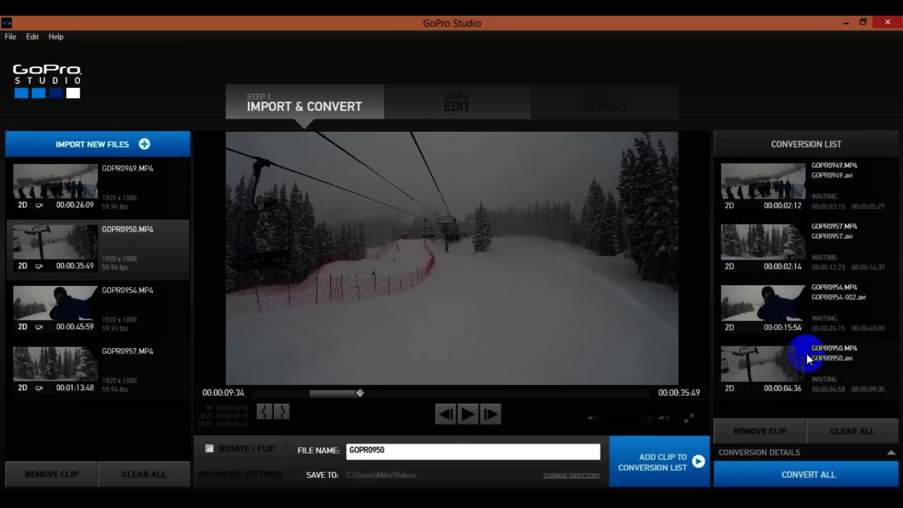
# Convert all four queued clips until each one is marked COMPLETE.
pyautogui.click(799, 476)
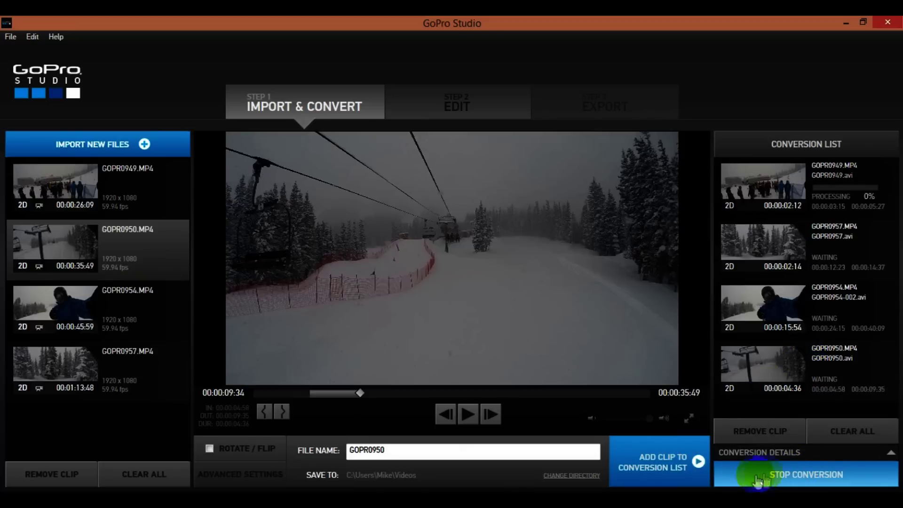
pyautogui.click(535, 485)
pyautogui.moveTo(826, 196)
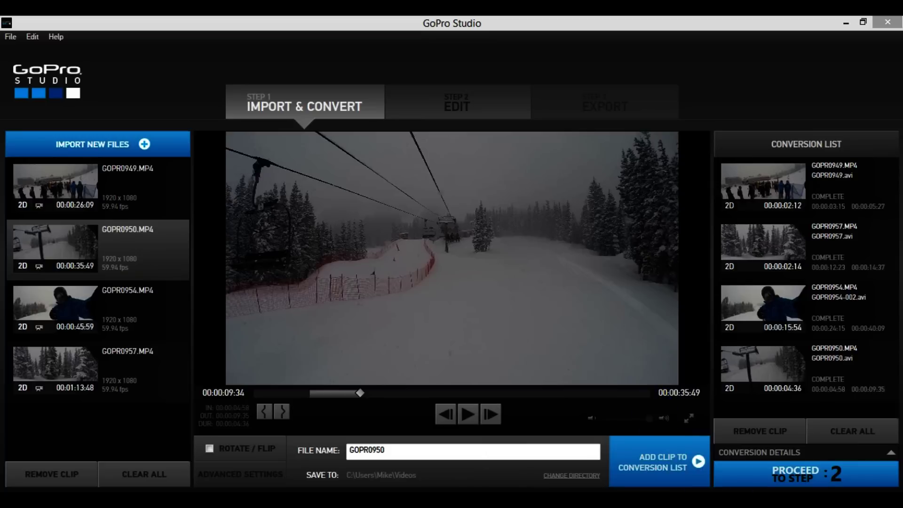
pyautogui.click(777, 476)
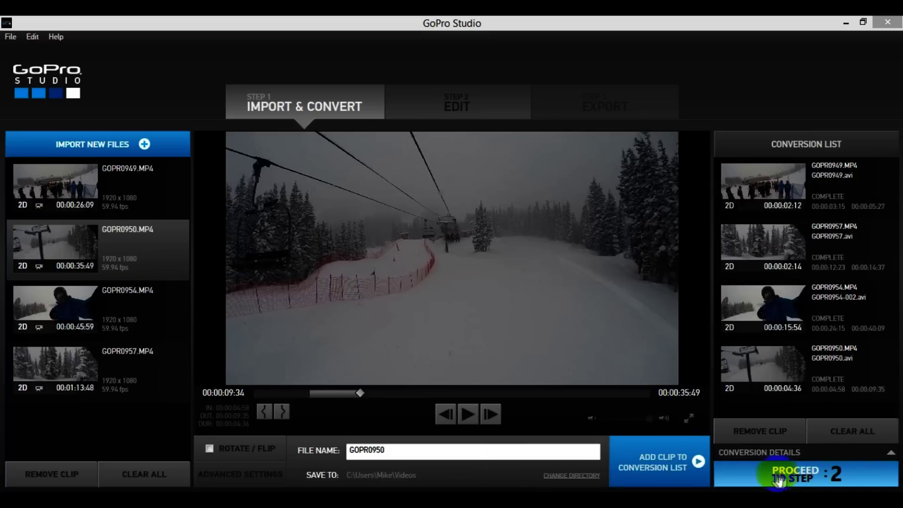
# Create an Edit-step project from the Julian Carr: Front Flip template with its Close To Never track.
pyautogui.click(817, 478)
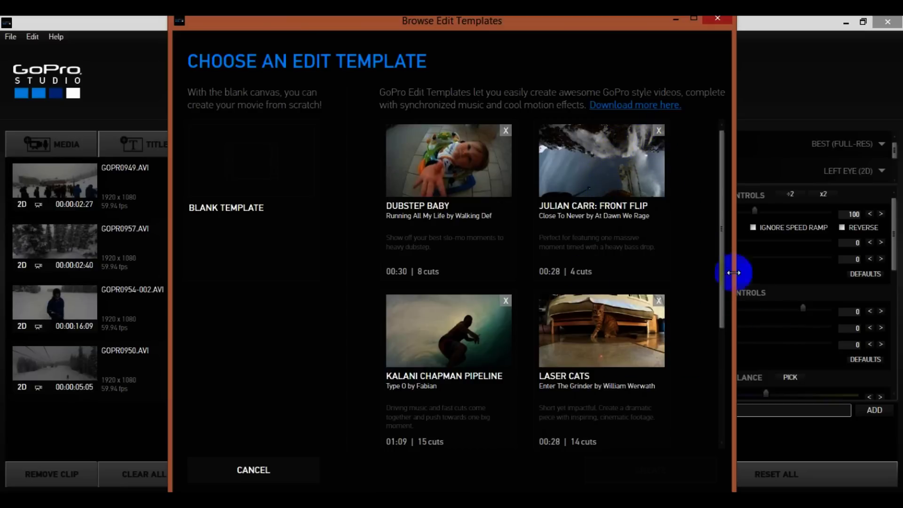
pyautogui.moveTo(721, 248); pyautogui.dragTo(745, 381)
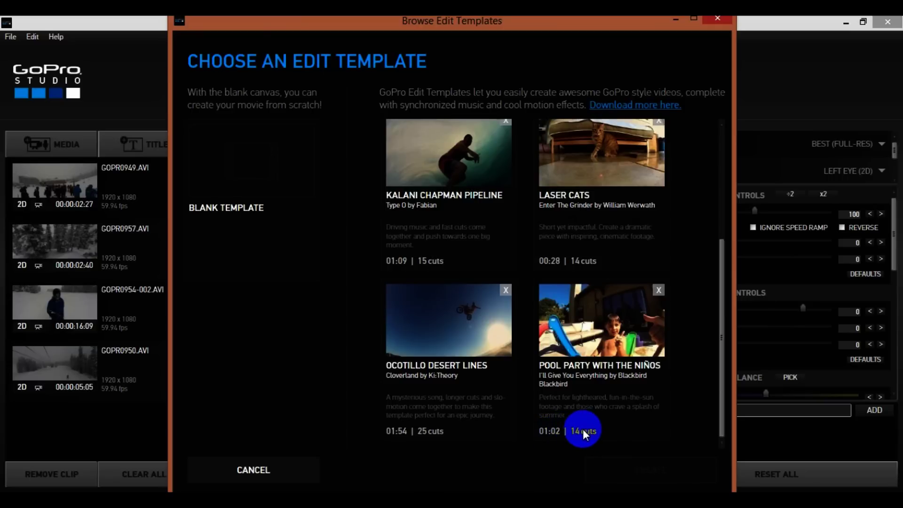
pyautogui.moveTo(718, 321); pyautogui.dragTo(712, 171)
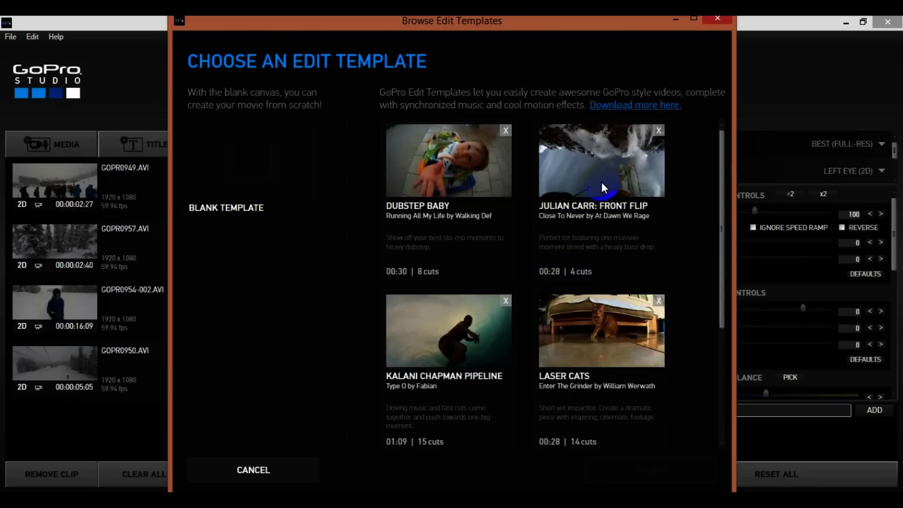
pyautogui.click(628, 112)
pyautogui.click(600, 178)
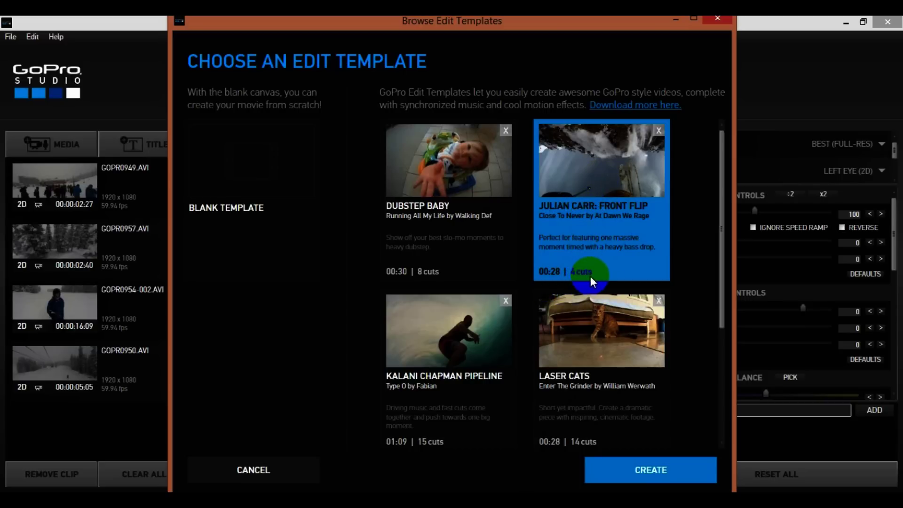
pyautogui.click(662, 471)
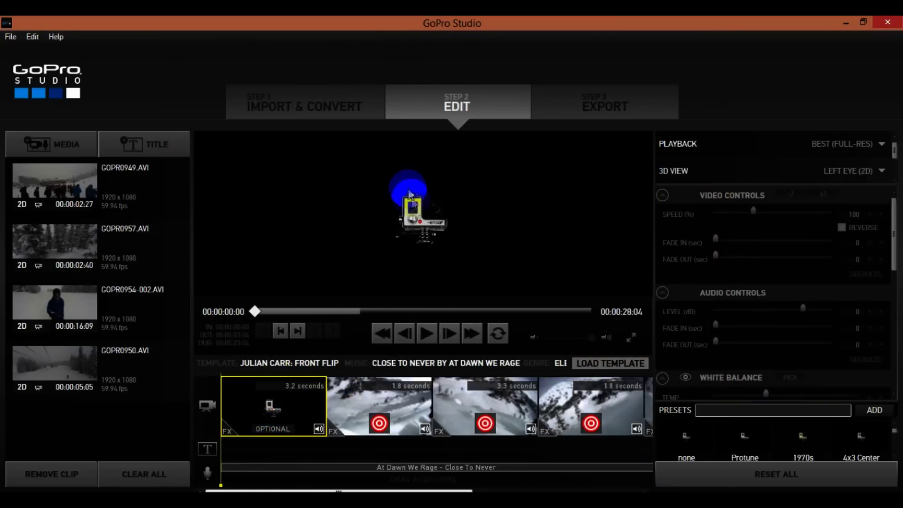
pyautogui.click(427, 334)
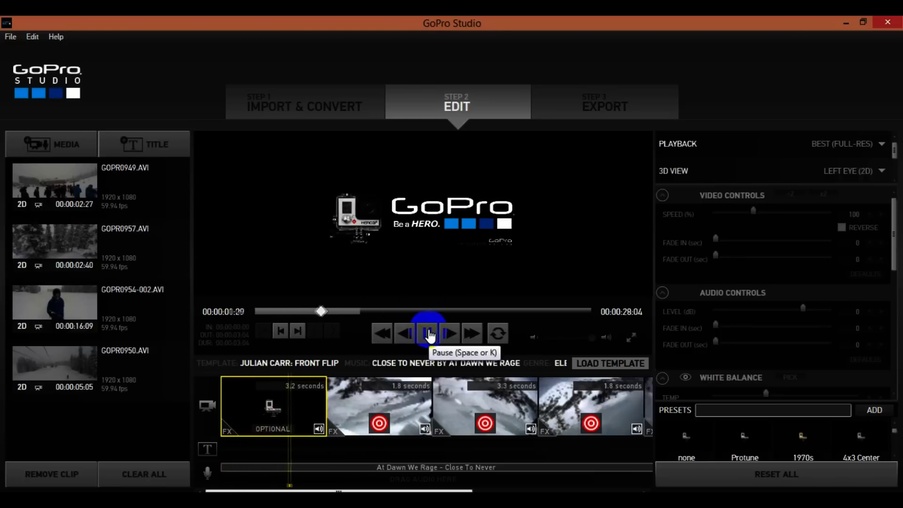
pyautogui.click(430, 335)
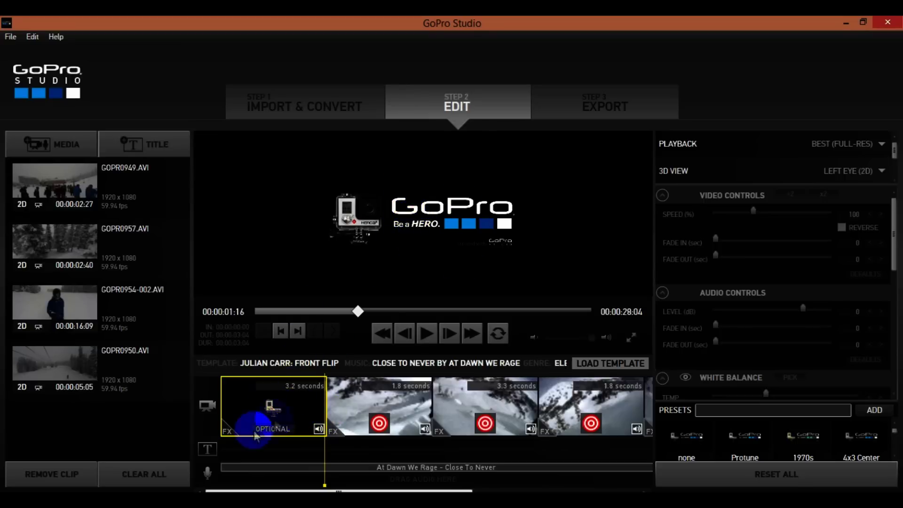
pyautogui.rightClick(273, 406)
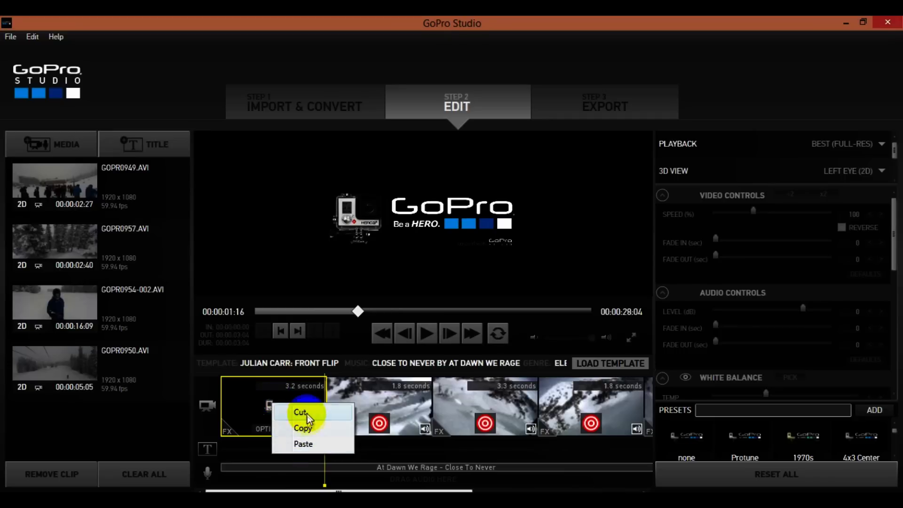
pyautogui.click(259, 395)
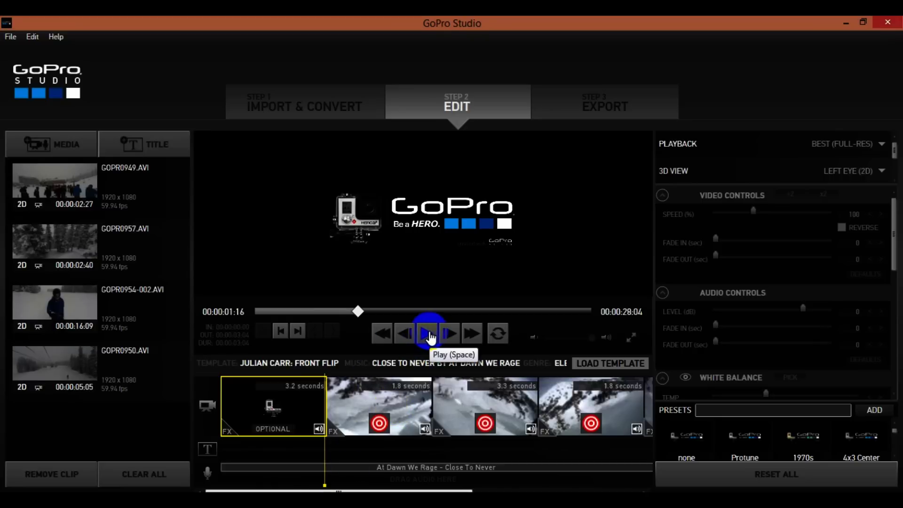
pyautogui.click(429, 334)
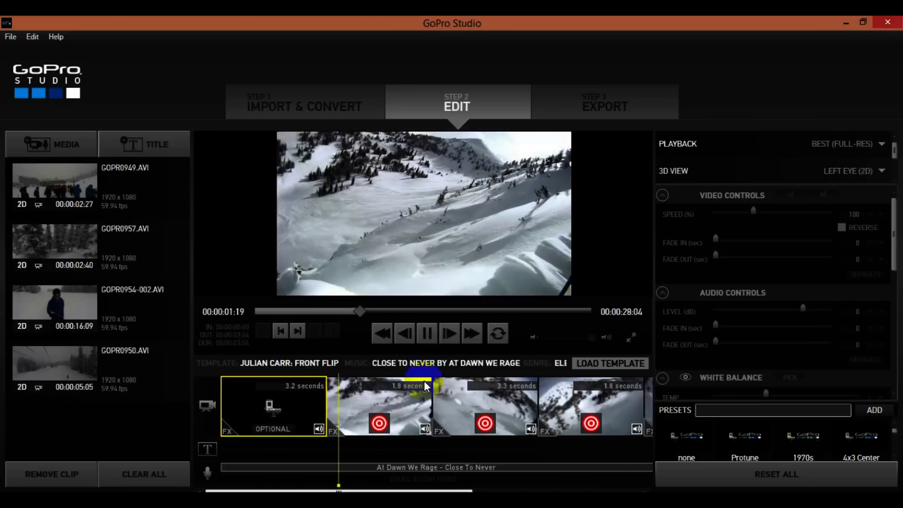
pyautogui.click(361, 430)
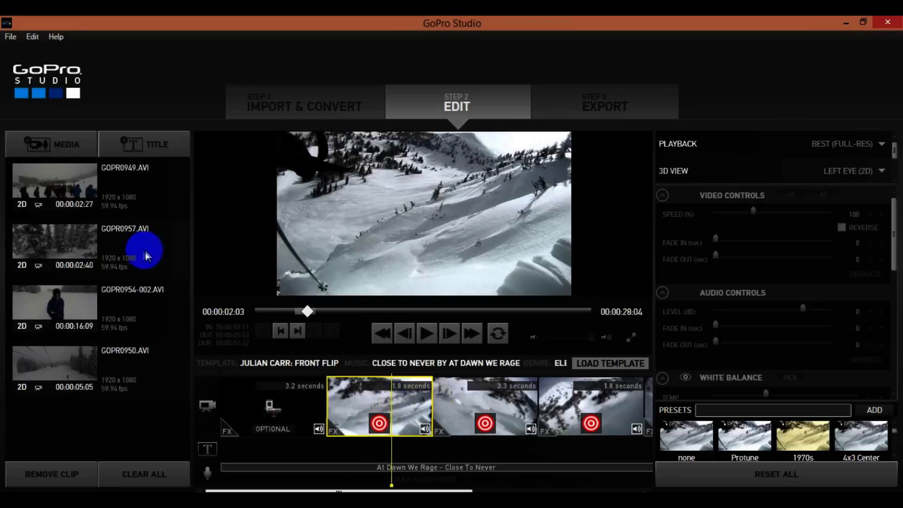
pyautogui.click(380, 424)
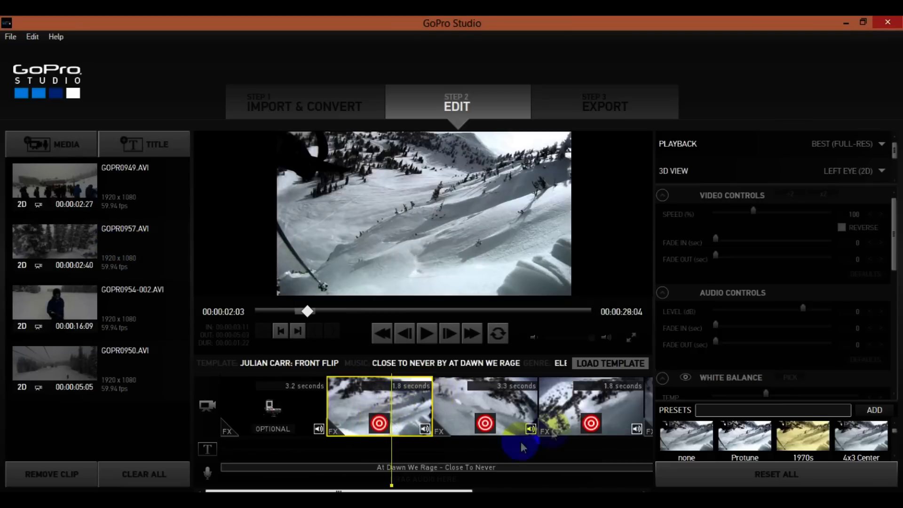
pyautogui.moveTo(438, 482); pyautogui.dragTo(509, 481)
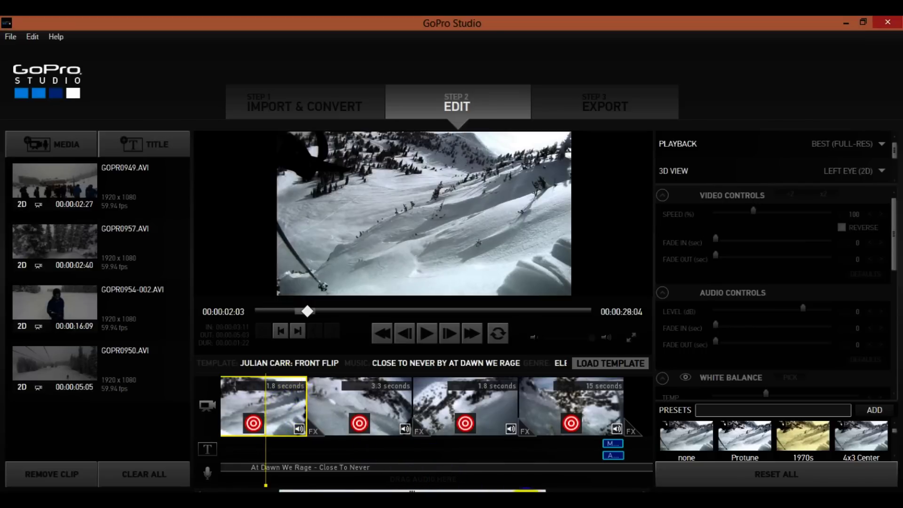
# Place GOPR0949 into the template's second slot and scrub through its footage.
pyautogui.click(433, 489)
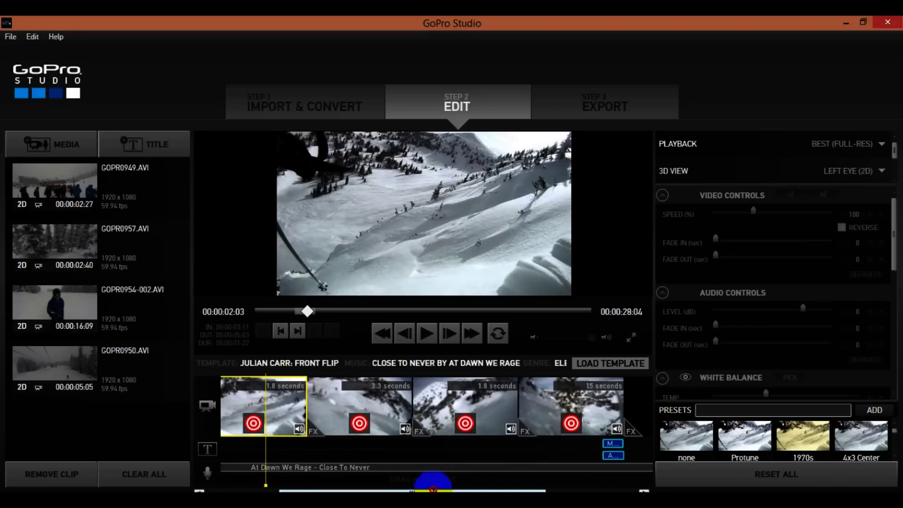
pyautogui.moveTo(297, 489); pyautogui.dragTo(256, 489)
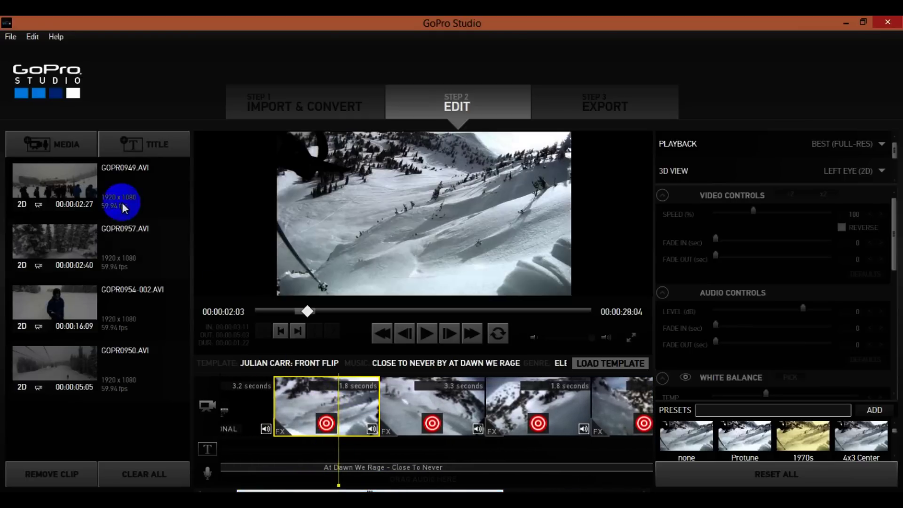
pyautogui.moveTo(111, 195); pyautogui.dragTo(315, 397)
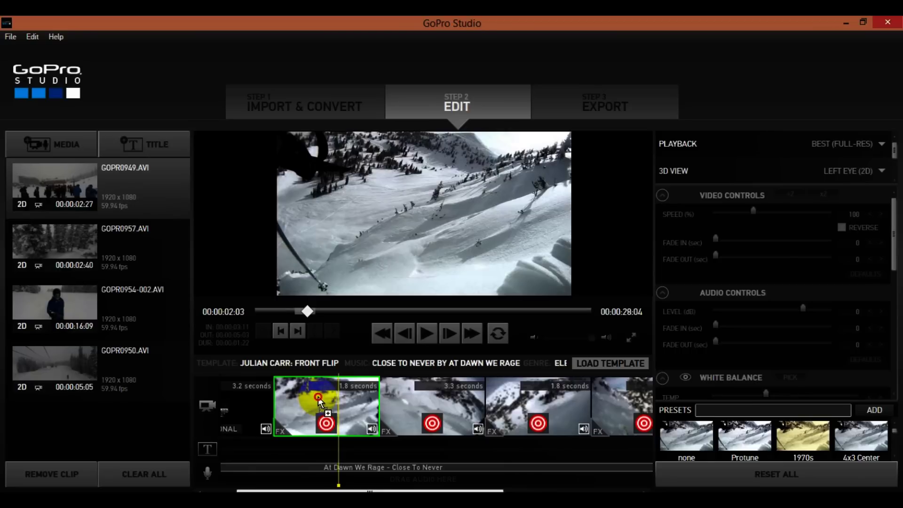
pyautogui.moveTo(318, 401); pyautogui.dragTo(319, 401)
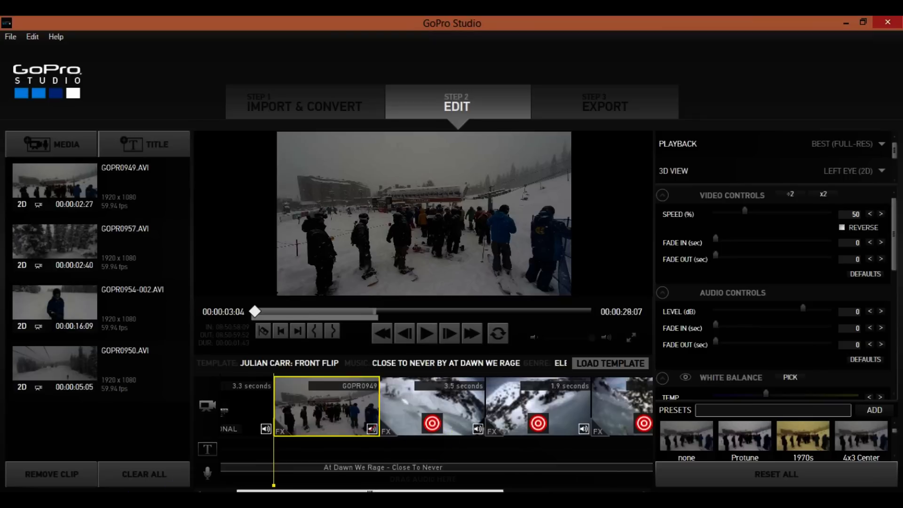
pyautogui.moveTo(273, 487); pyautogui.dragTo(428, 486)
pyautogui.click(442, 404)
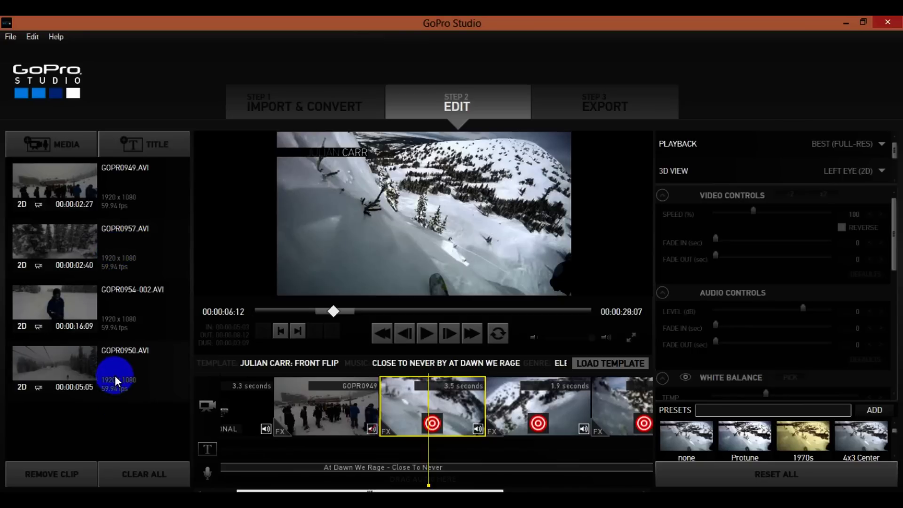
# Fill the following slots with GOPR0950, GOPR0957 (1.9-second slot) and GOPR0954-002.
pyautogui.moveTo(115, 380); pyautogui.dragTo(446, 403)
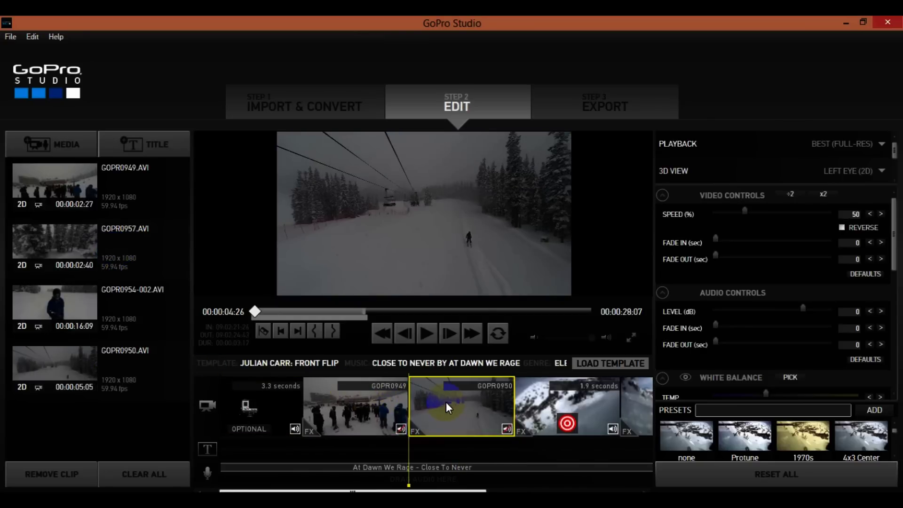
pyautogui.moveTo(411, 490); pyautogui.dragTo(522, 484)
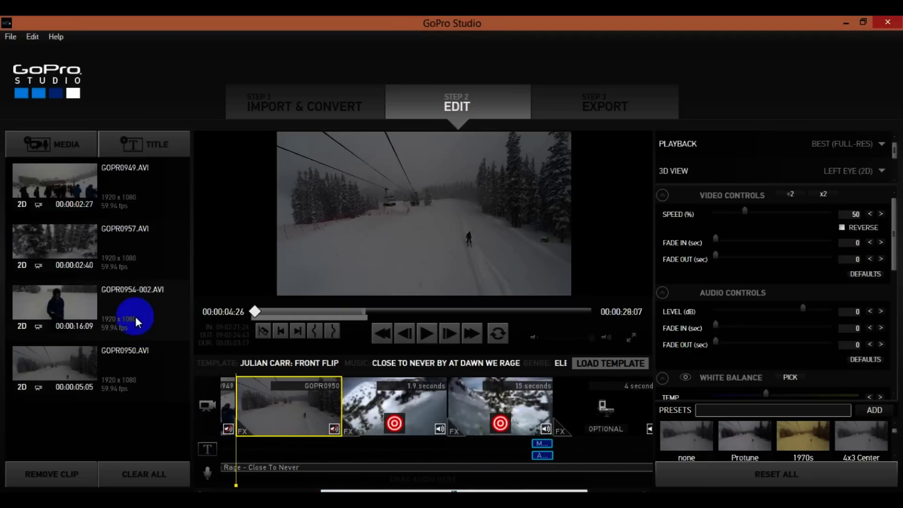
pyautogui.moveTo(131, 255); pyautogui.dragTo(381, 418)
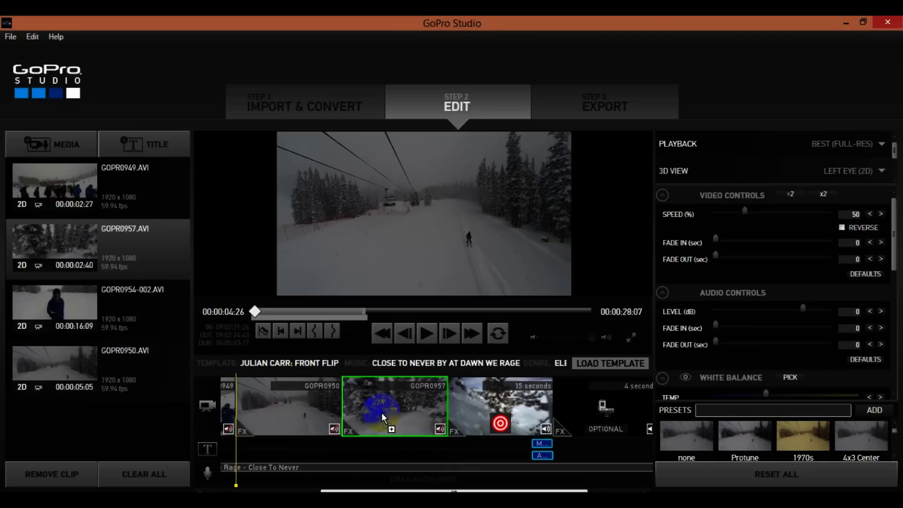
pyautogui.click(77, 326)
pyautogui.moveTo(76, 326); pyautogui.dragTo(492, 398)
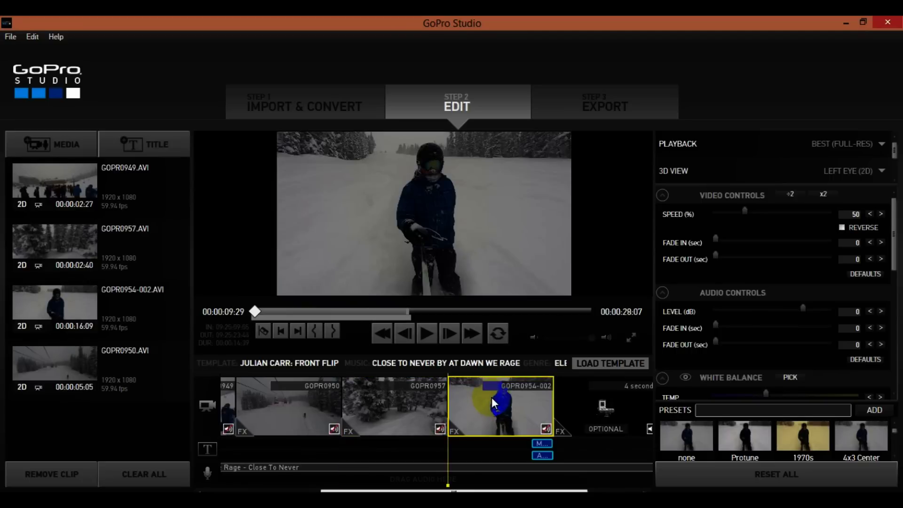
pyautogui.moveTo(420, 486); pyautogui.dragTo(553, 435)
pyautogui.click(459, 484)
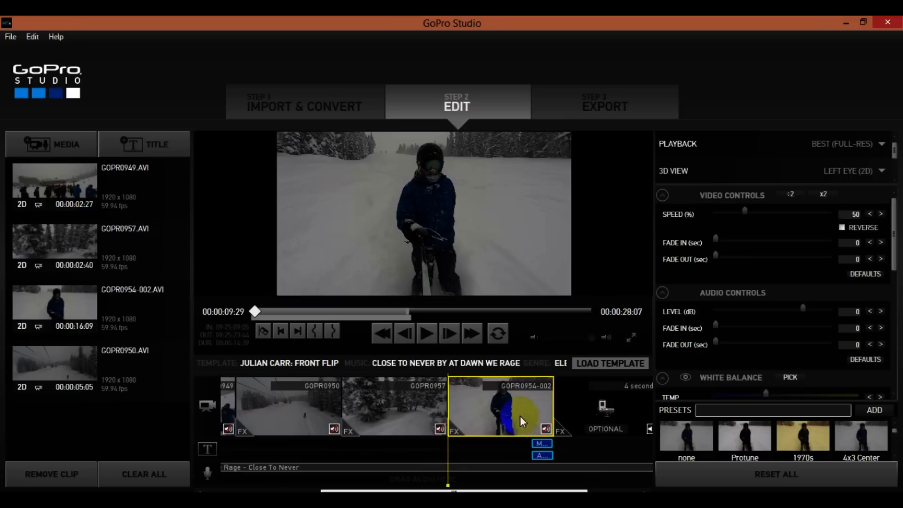
# Slide the music track to line up with the placed clips.
pyautogui.click(251, 474)
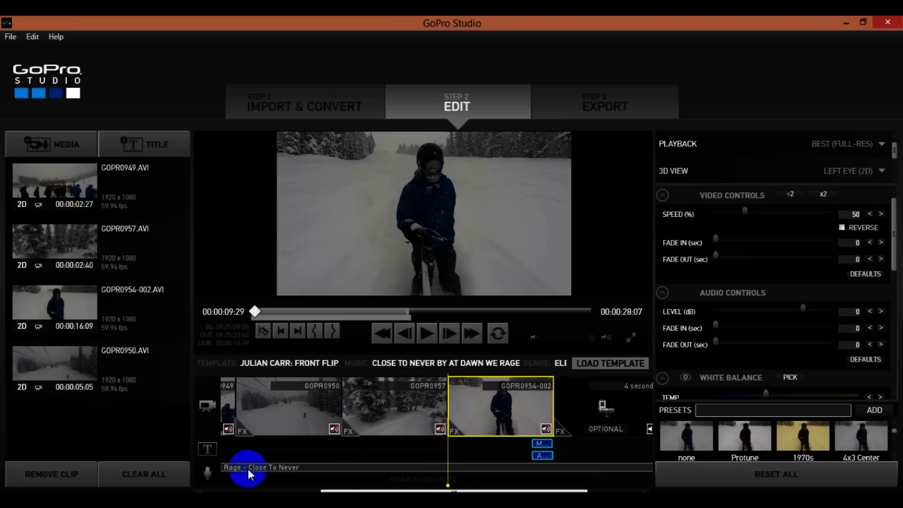
pyautogui.moveTo(252, 470); pyautogui.dragTo(202, 476)
pyautogui.moveTo(477, 490)
pyautogui.mouseDown()
pyautogui.moveTo(475, 473)
pyautogui.moveTo(413, 468)
pyautogui.moveTo(430, 470)
pyautogui.moveTo(346, 338)
pyautogui.moveTo(373, 419)
pyautogui.moveTo(227, 432)
pyautogui.mouseUp()
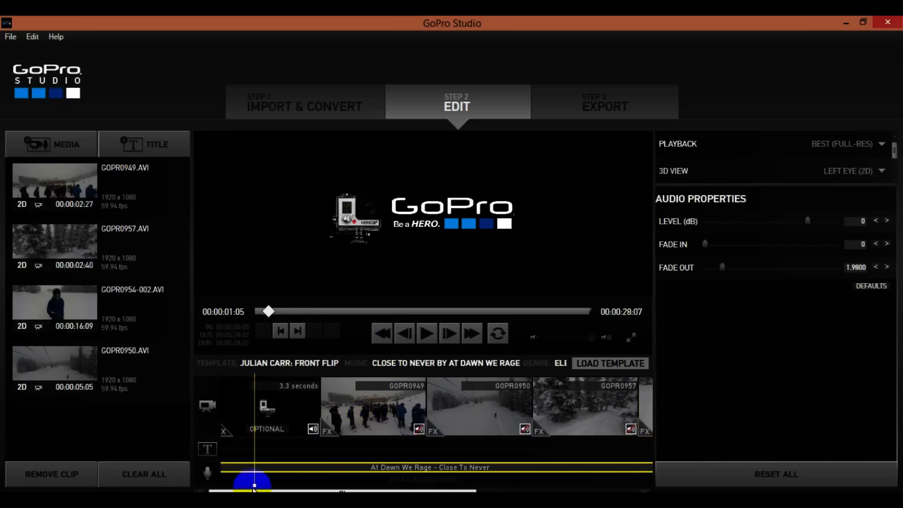
pyautogui.moveTo(254, 486)
pyautogui.mouseDown()
pyautogui.moveTo(218, 484)
pyautogui.moveTo(229, 485)
pyautogui.mouseUp()
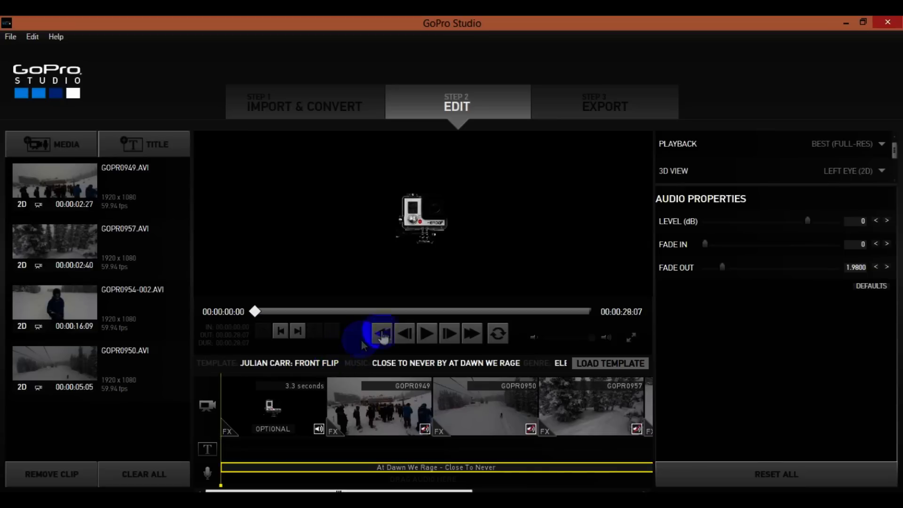
pyautogui.click(426, 335)
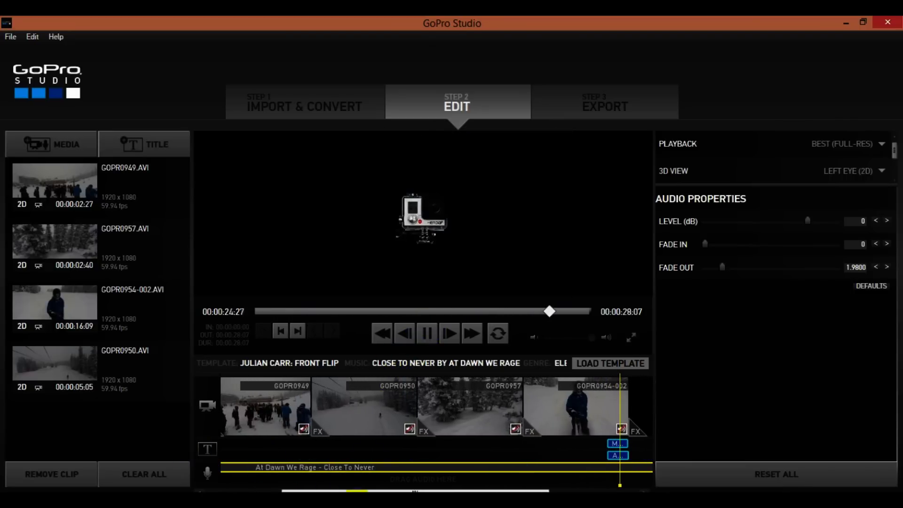
pyautogui.click(427, 334)
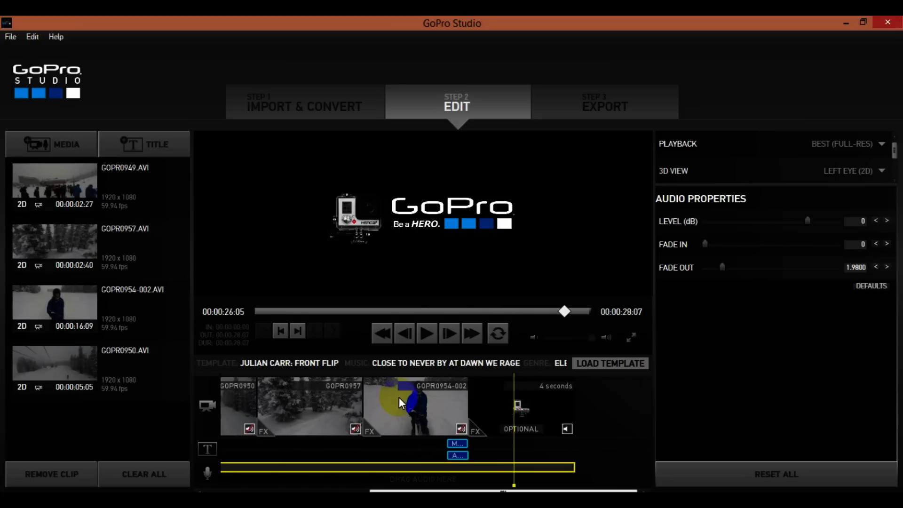
pyautogui.moveTo(400, 403); pyautogui.dragTo(432, 474)
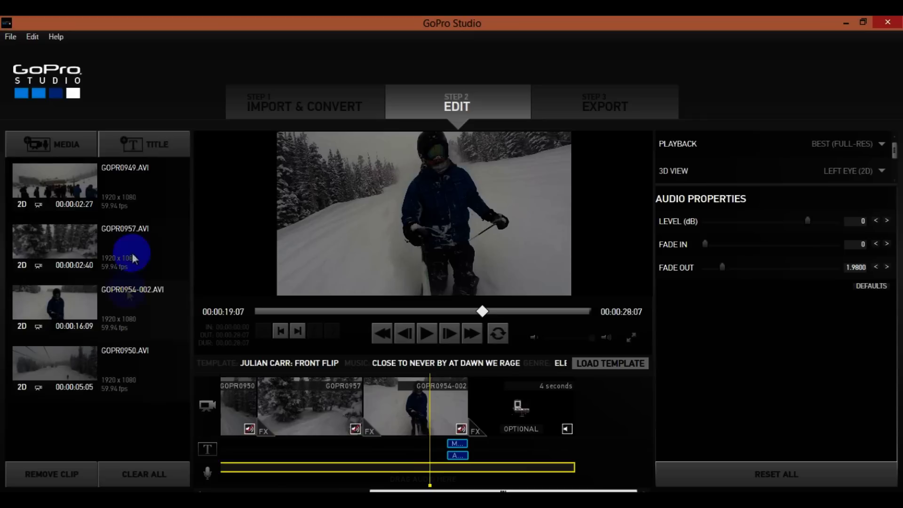
# Remove GOPR0954-002.AVI from the Edit media list, leaving GOPR0949, GOPR0957 and GOPR0950.
pyautogui.click(310, 105)
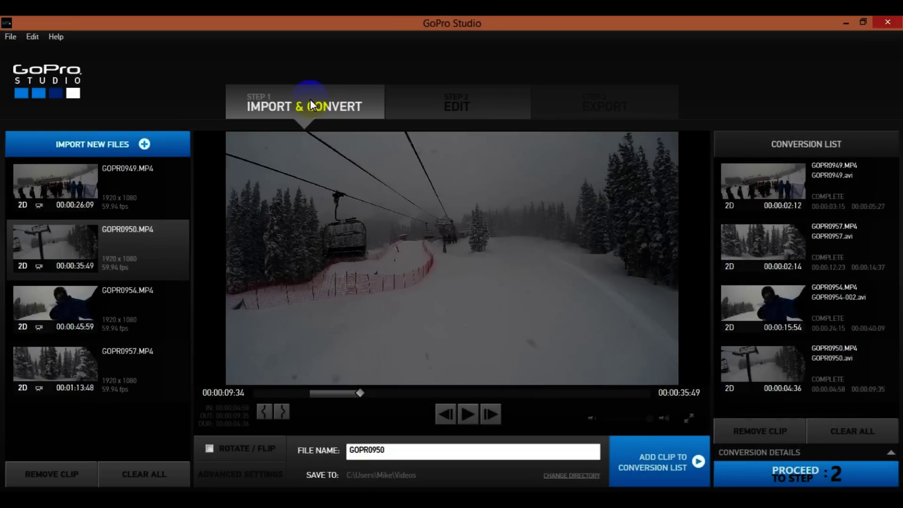
pyautogui.click(427, 102)
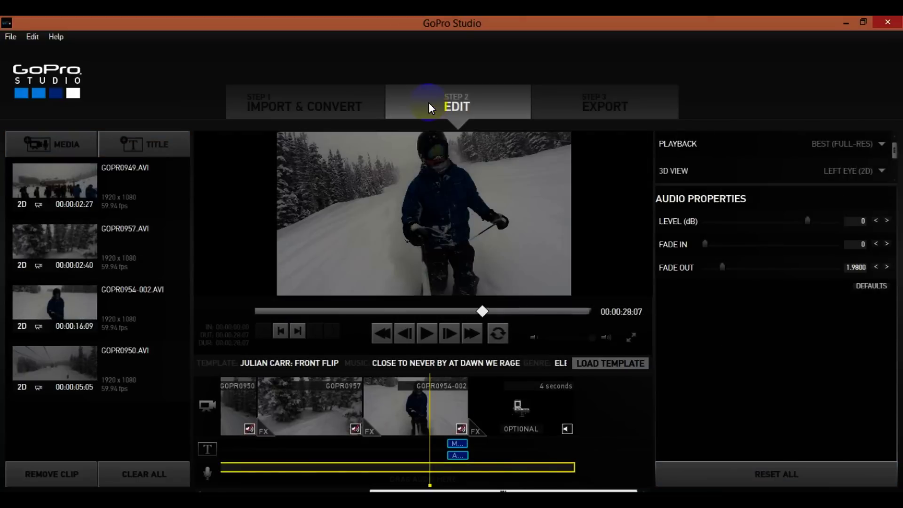
pyautogui.click(132, 299)
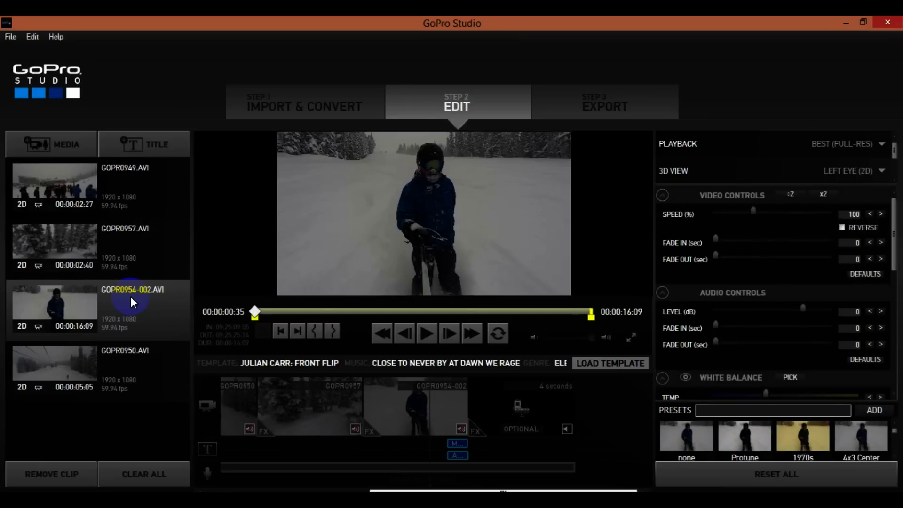
pyautogui.click(52, 483)
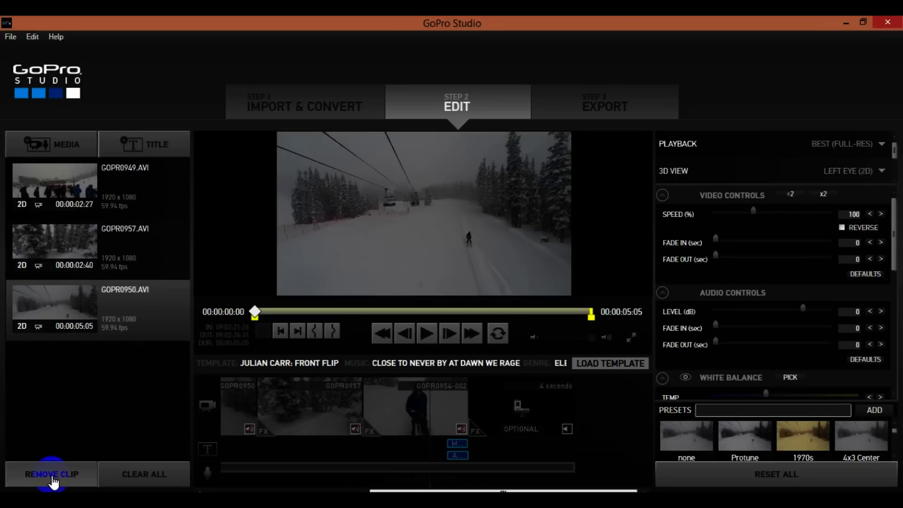
pyautogui.click(248, 103)
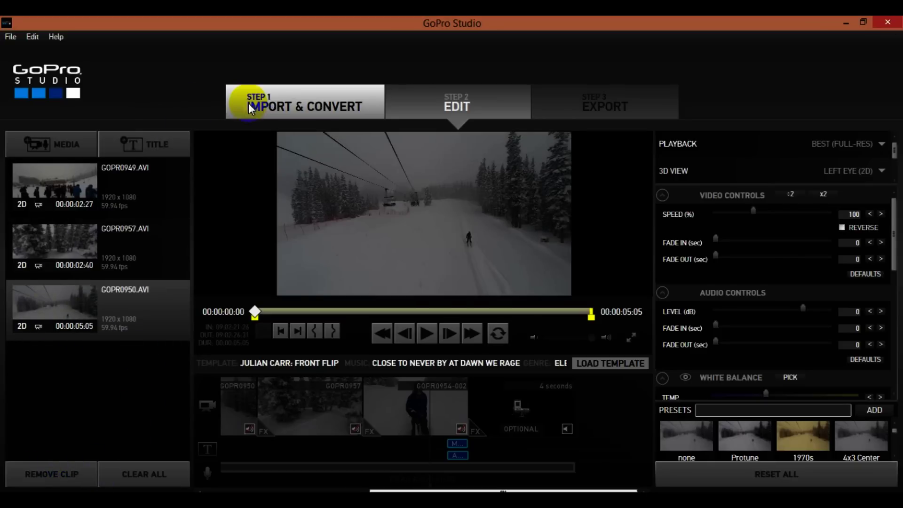
# Trim GOPR0954 with in point 00:00:31:22 and out point 00:00:40:00.
pyautogui.click(273, 108)
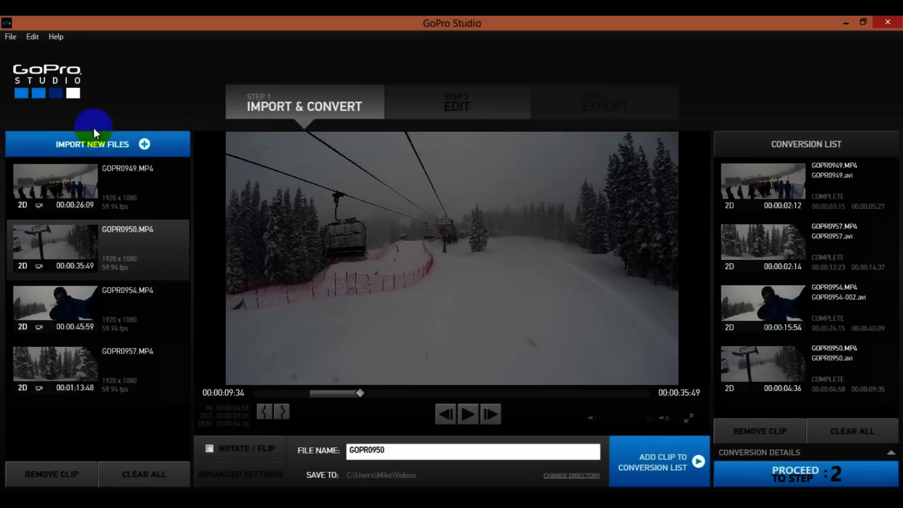
pyautogui.click(111, 306)
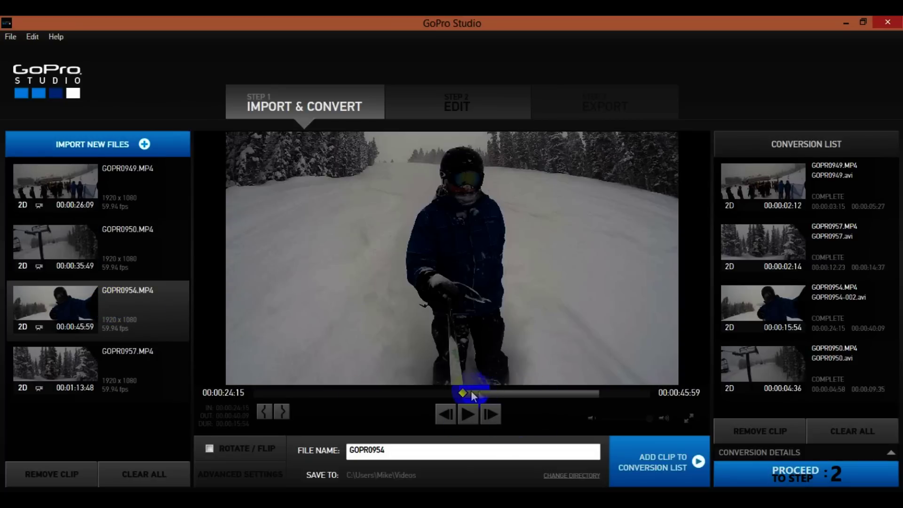
pyautogui.moveTo(466, 393); pyautogui.dragTo(528, 400)
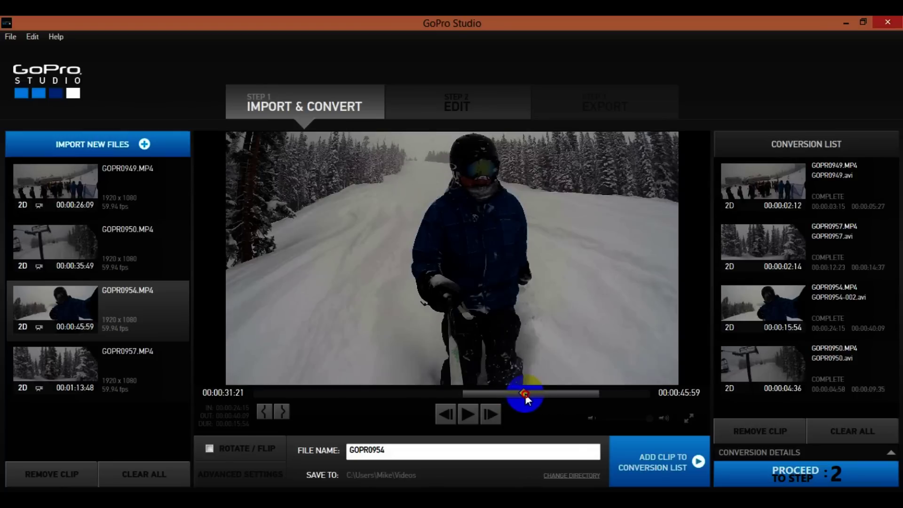
pyautogui.click(265, 412)
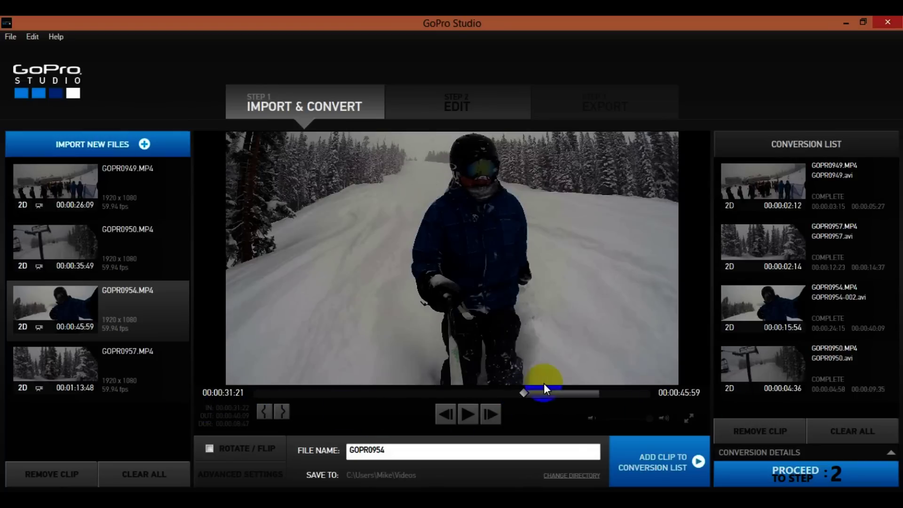
pyautogui.moveTo(551, 398); pyautogui.dragTo(598, 398)
pyautogui.click(283, 412)
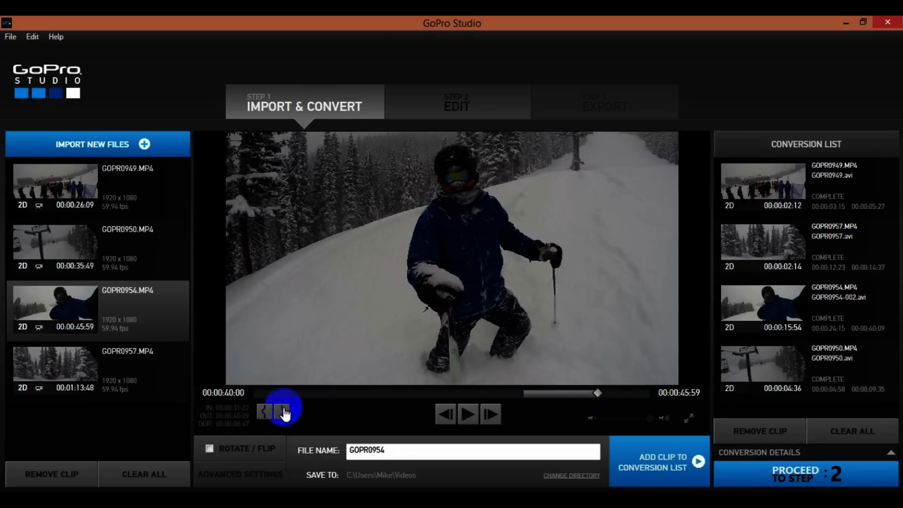
pyautogui.click(661, 480)
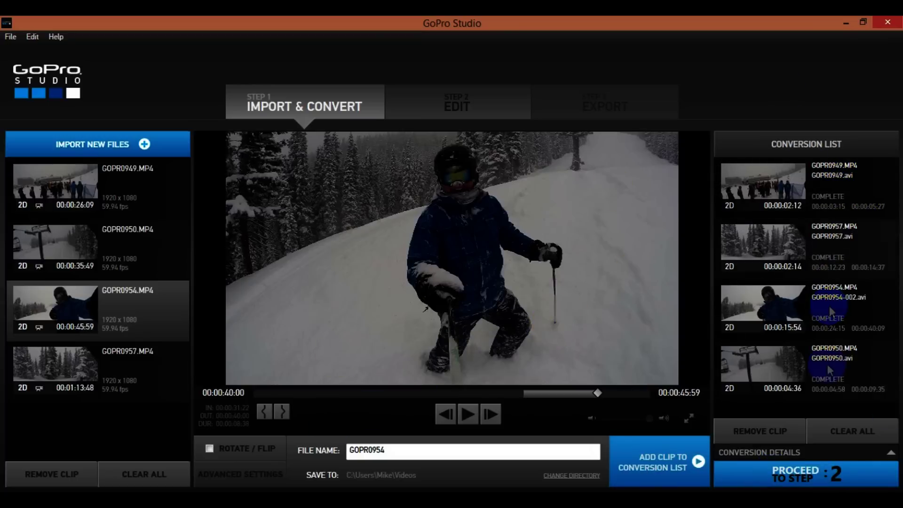
# Clear the conversion list and convert only the trimmed section as GOPR0954-003.avi.
pyautogui.click(855, 436)
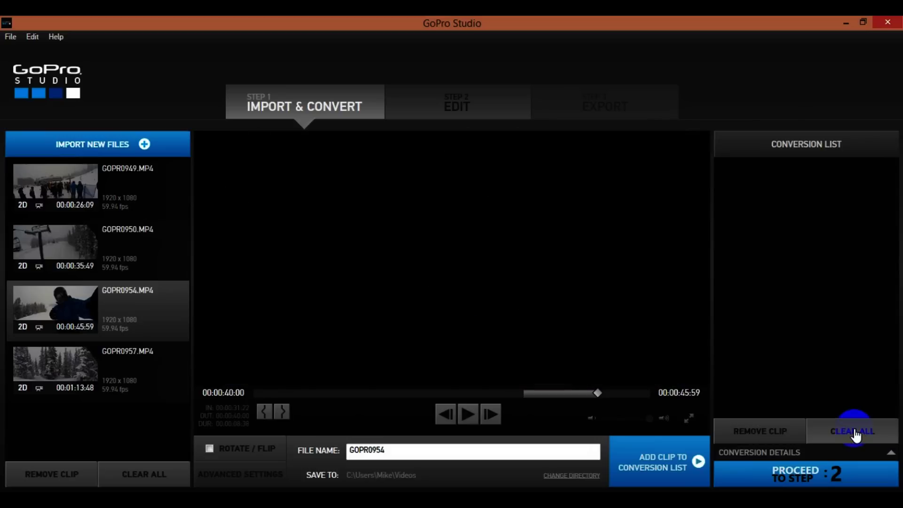
pyautogui.click(663, 468)
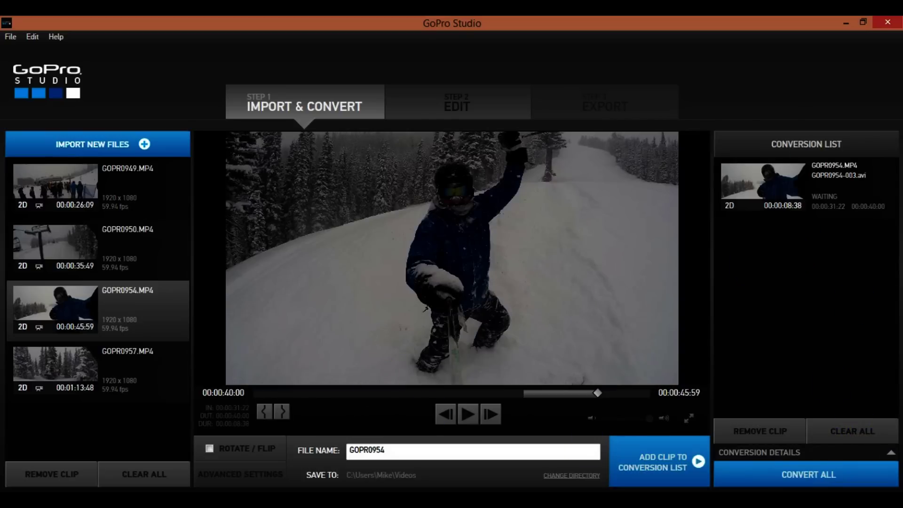
pyautogui.click(809, 482)
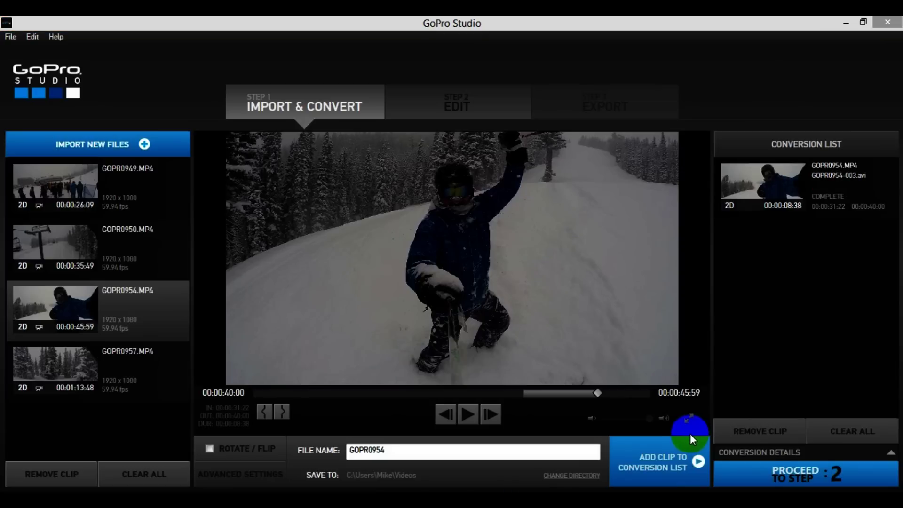
pyautogui.click(800, 480)
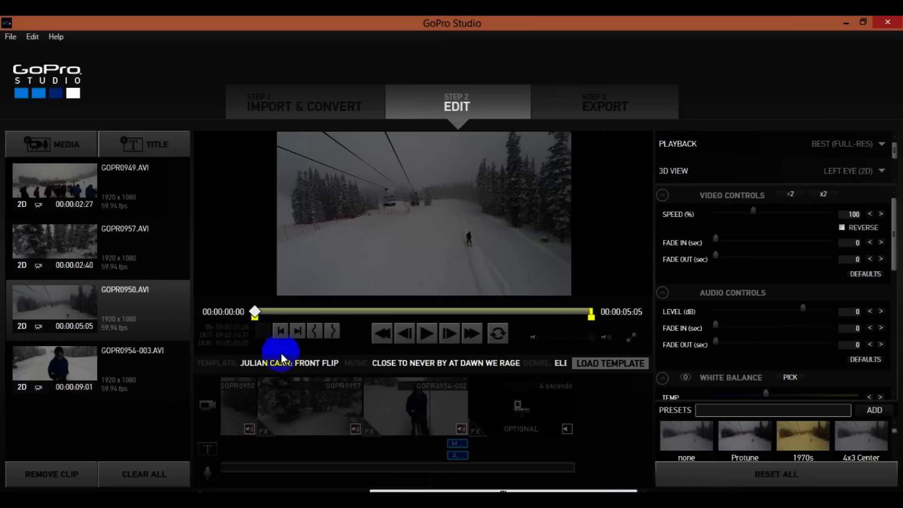
# Replace GOPR0954-002 with GOPR0954-003 in the template's third slot and play the preview.
pyautogui.click(123, 362)
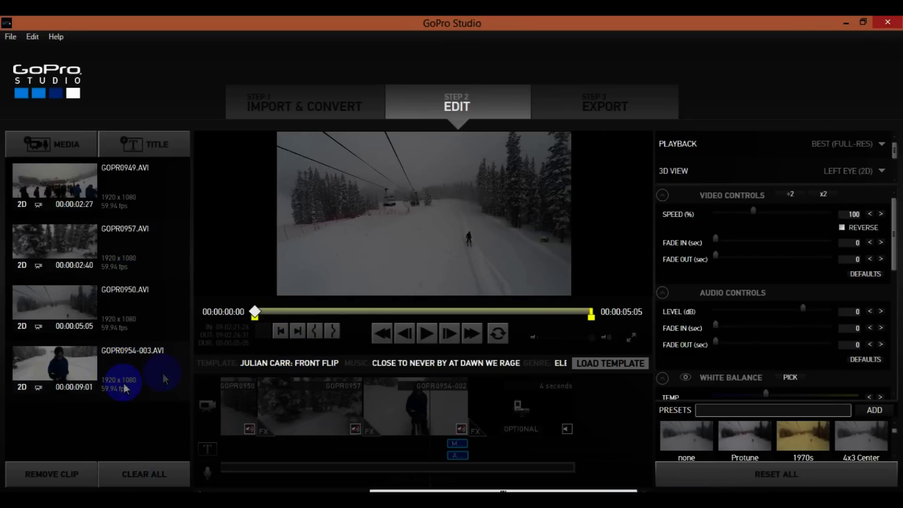
pyautogui.moveTo(133, 362); pyautogui.dragTo(420, 398)
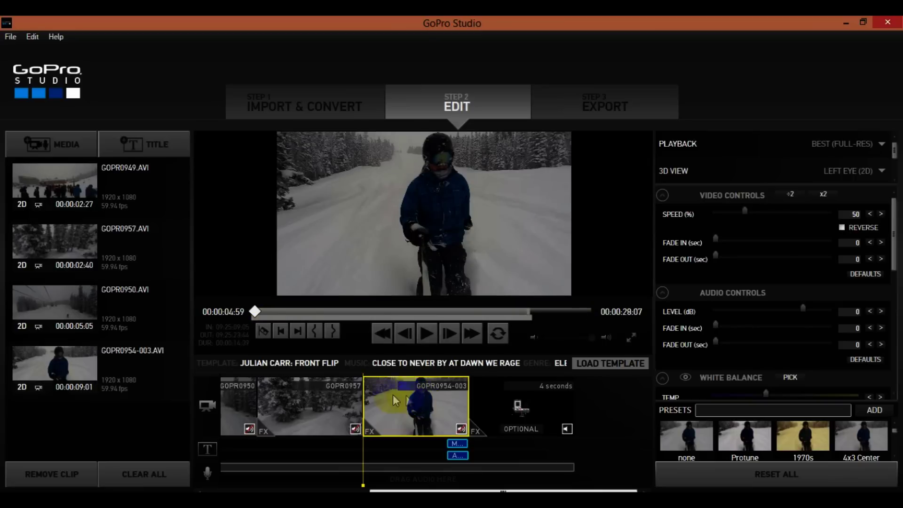
pyautogui.click(427, 334)
pyautogui.click(399, 335)
pyautogui.click(427, 335)
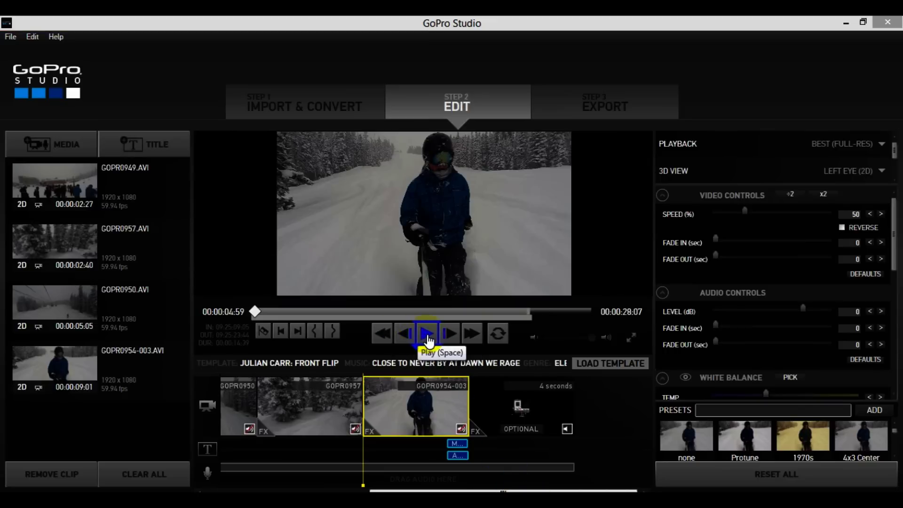
pyautogui.click(428, 336)
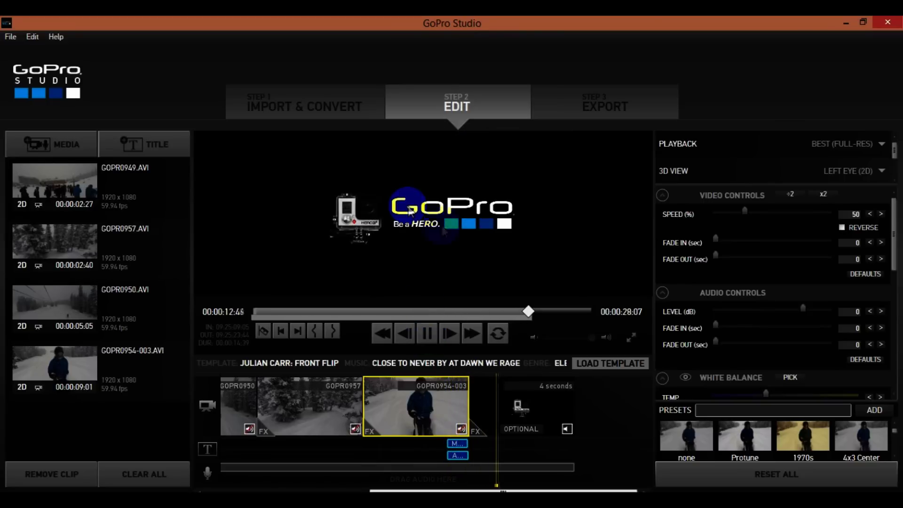
pyautogui.click(428, 335)
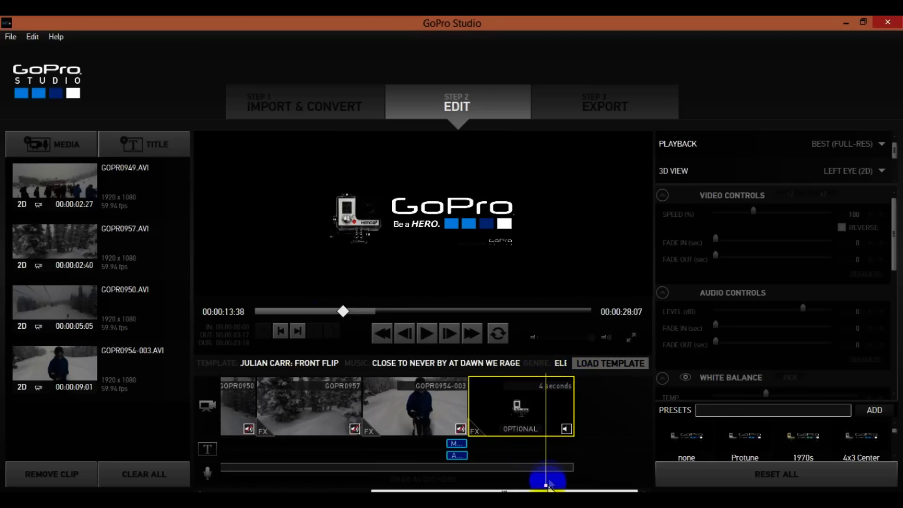
pyautogui.click(460, 484)
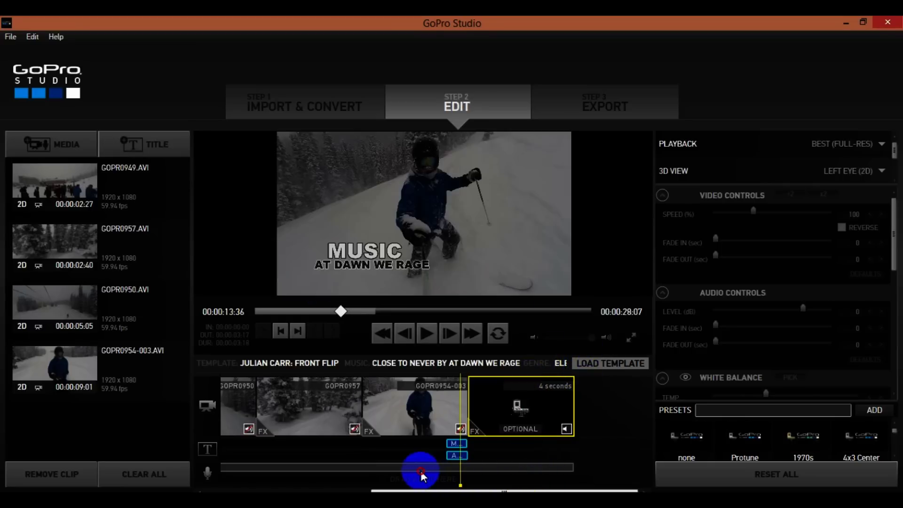
pyautogui.click(414, 476)
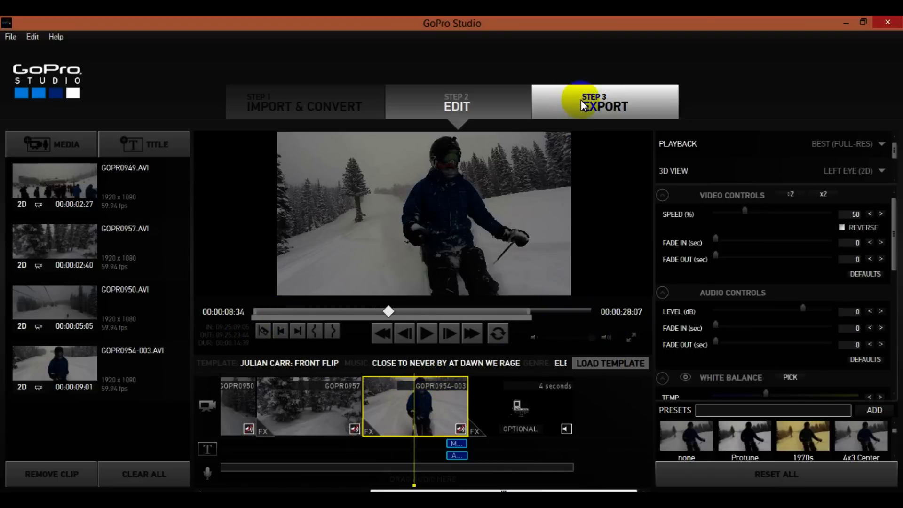
# Keep the HD 1080p H.264 MP4 export preset and bring up the save location dialog.
pyautogui.click(580, 101)
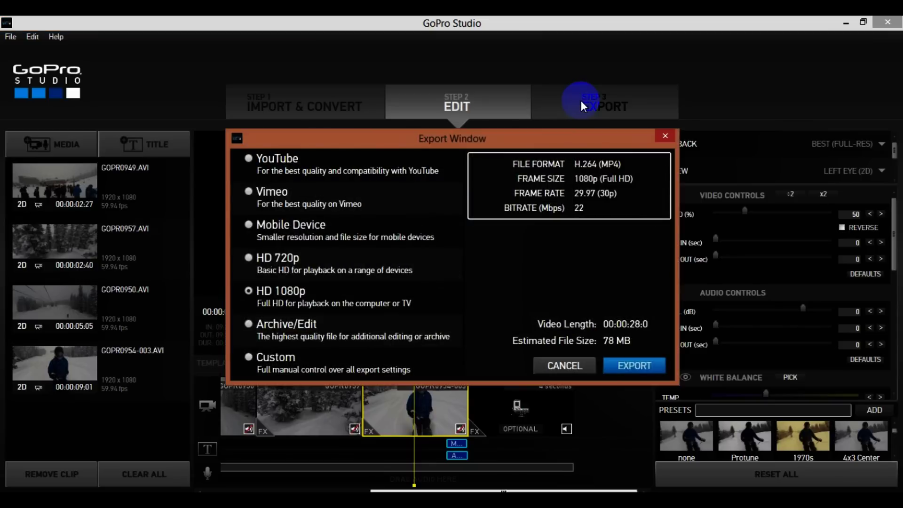
pyautogui.click(261, 159)
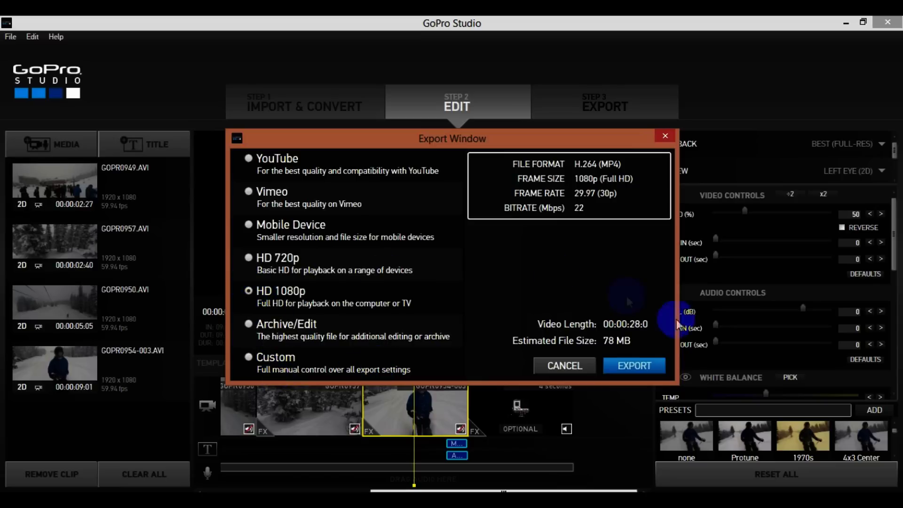
pyautogui.click(635, 366)
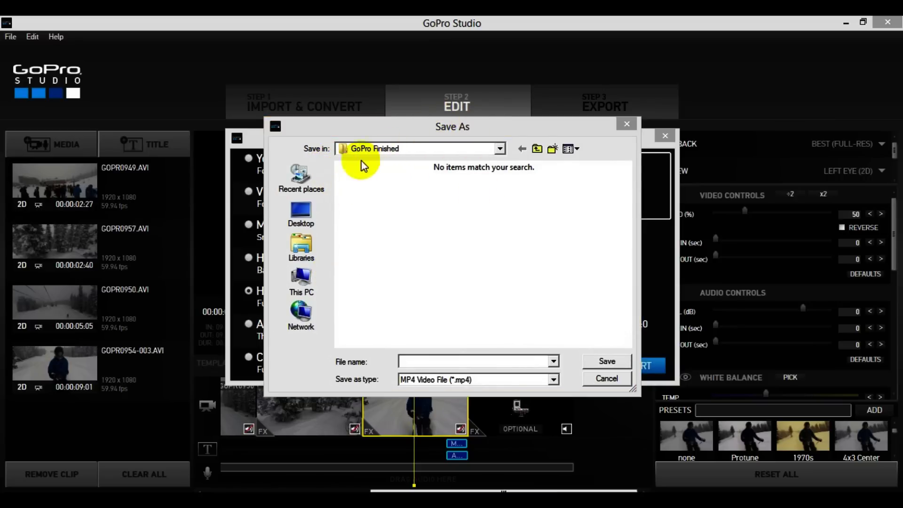
# Export to the desktop as 'Copper Mountain Powder Day' and minimize GoPro Studio.
pyautogui.click(304, 225)
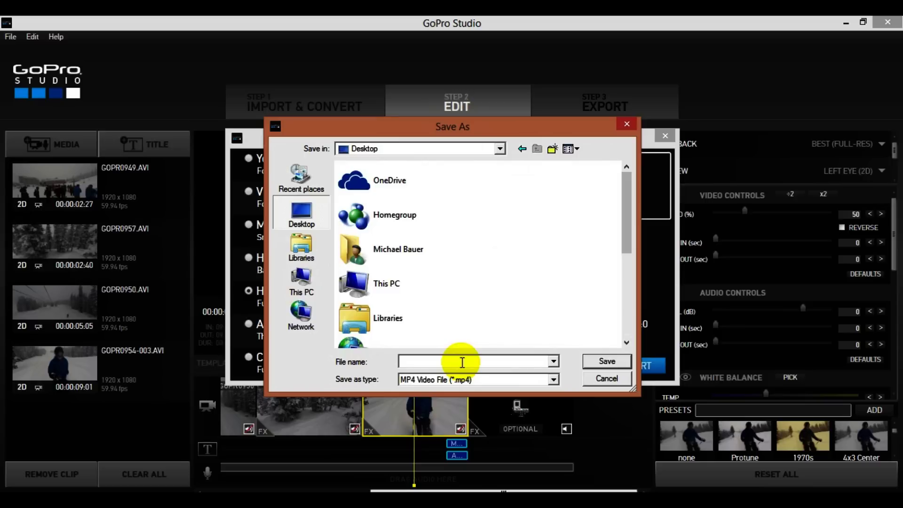
pyautogui.write('C')
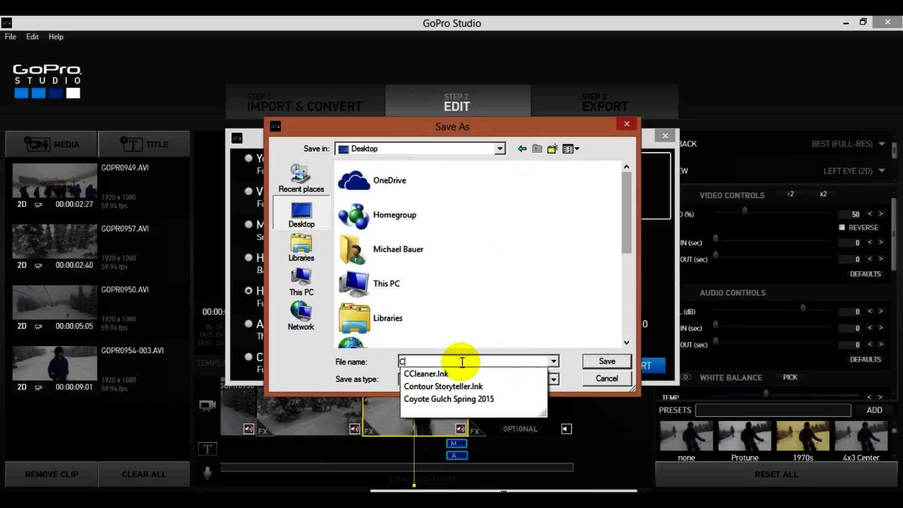
pyautogui.write('opper Mo')
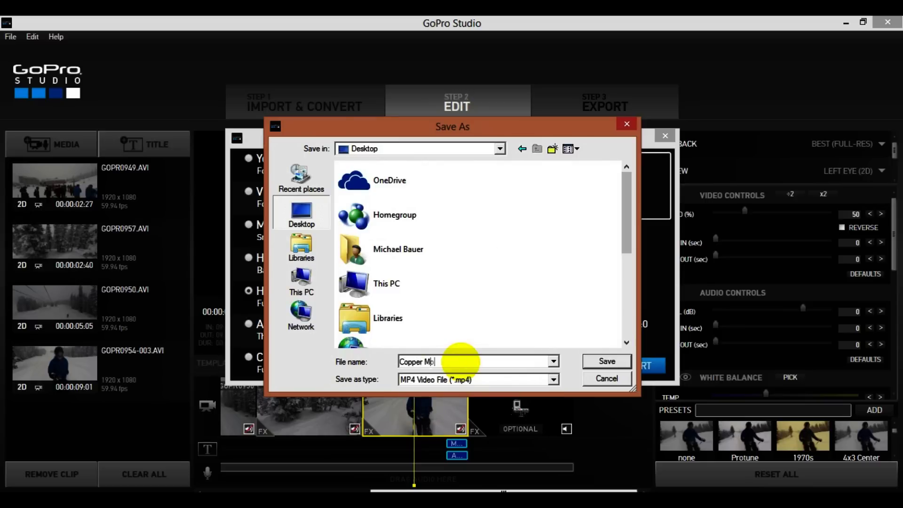
pyautogui.write('untain Powder Day')
pyautogui.click(614, 361)
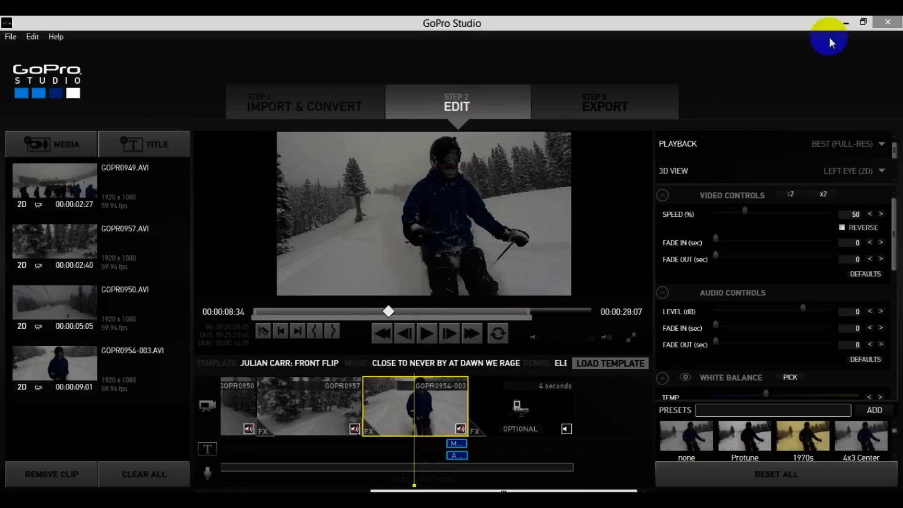
pyautogui.click(846, 23)
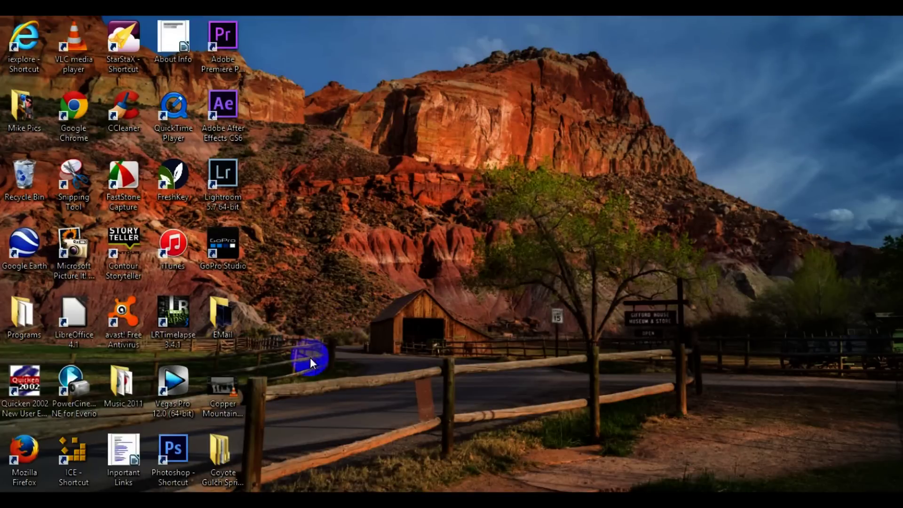
# Move the Copper Mountain Powder Day icon near the barn and show its 72.7 MB, 00:00:28 details.
pyautogui.click(231, 395)
pyautogui.moveTo(224, 392); pyautogui.dragTo(374, 329)
pyautogui.moveTo(372, 335)
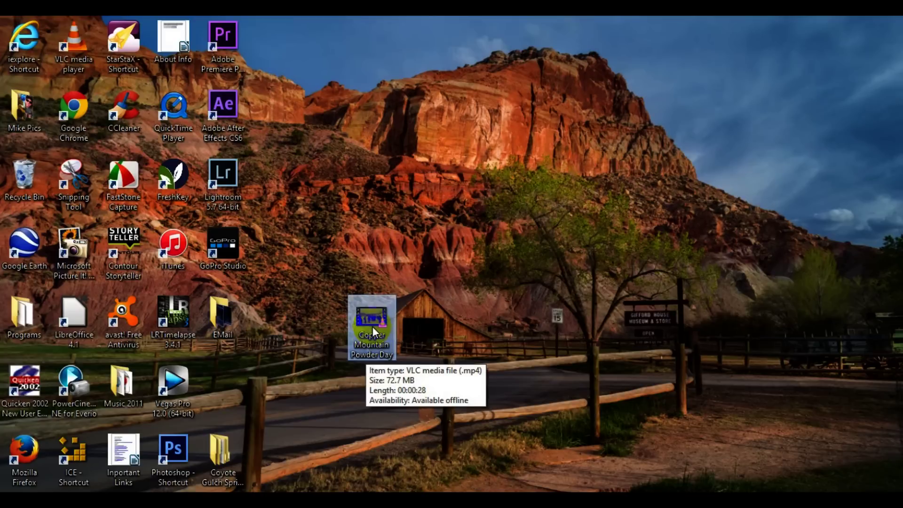